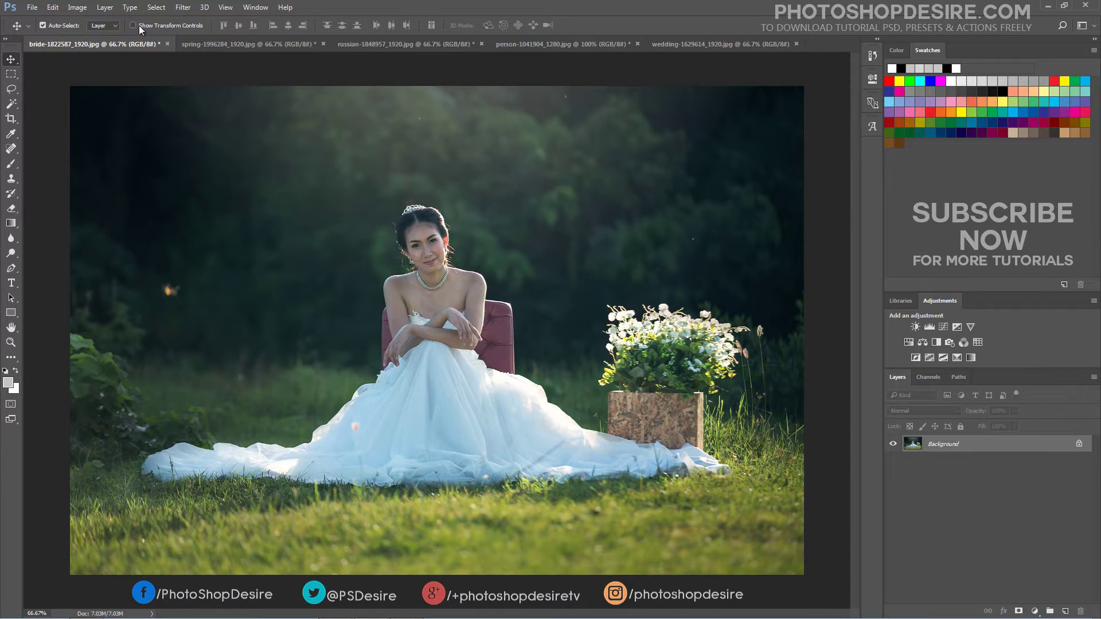
- Duplicate the bride photo's Background layer as Background copy
click(105, 8)
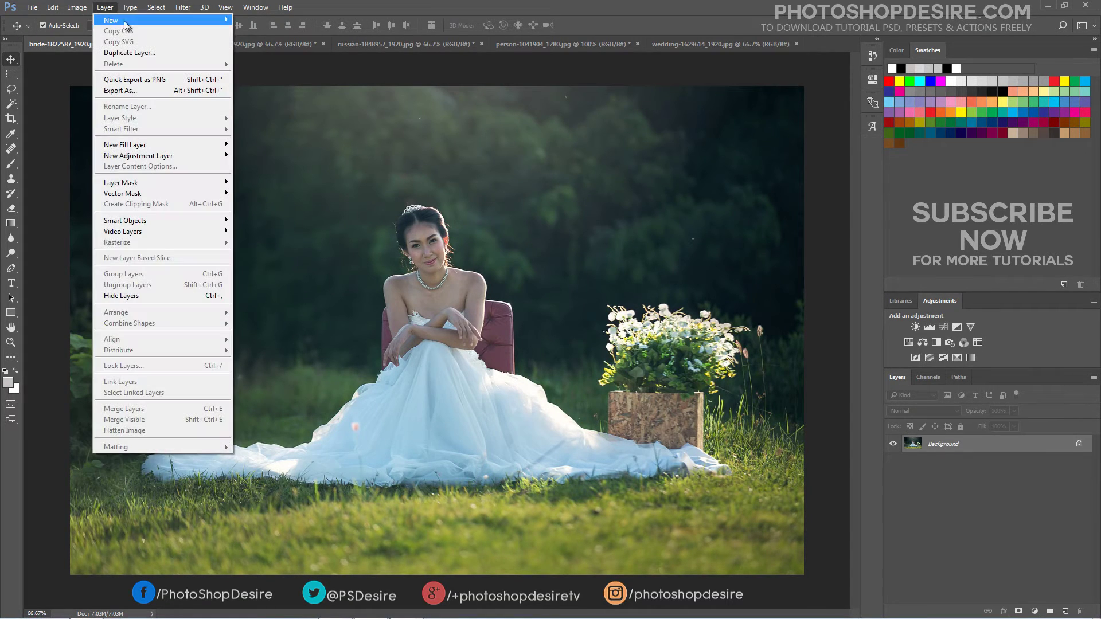
click(167, 52)
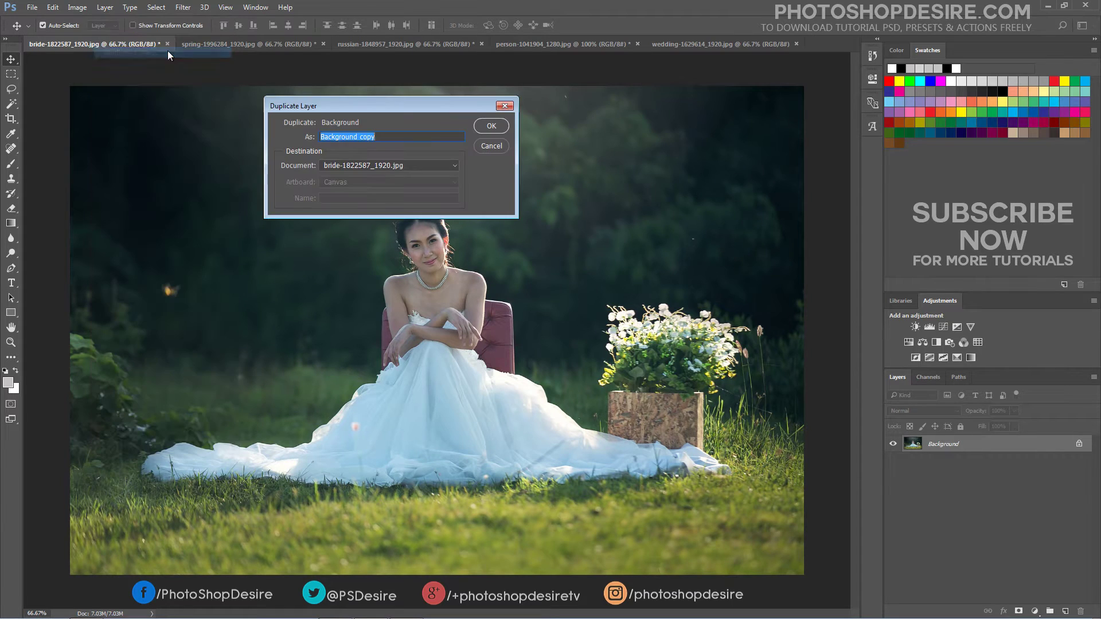
click(491, 127)
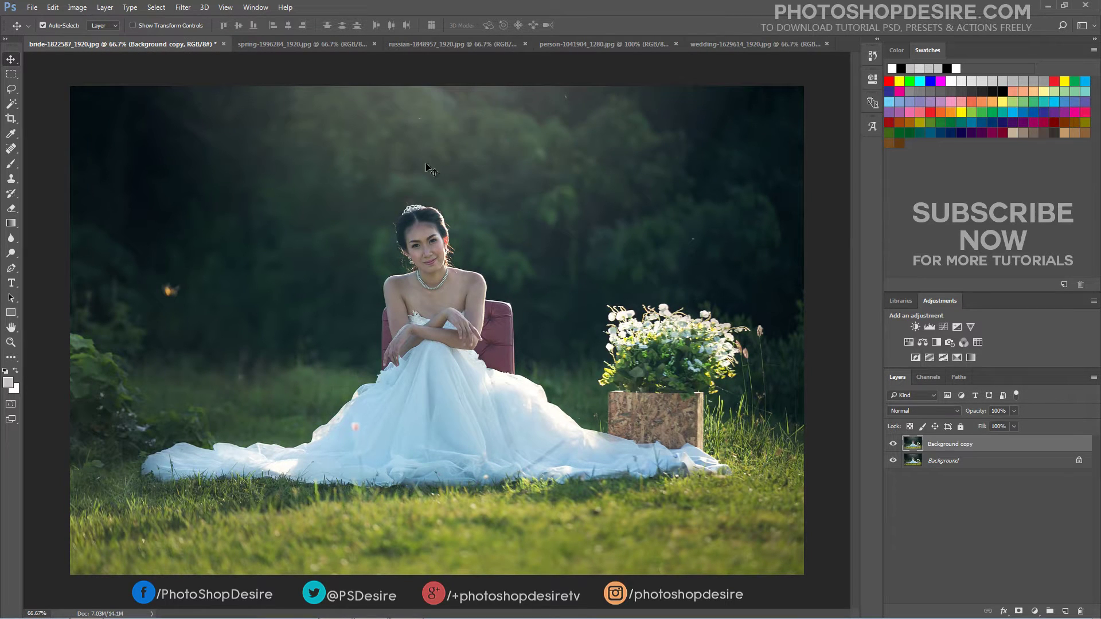
- Convert the Background copy layer to a smart object
click(105, 6)
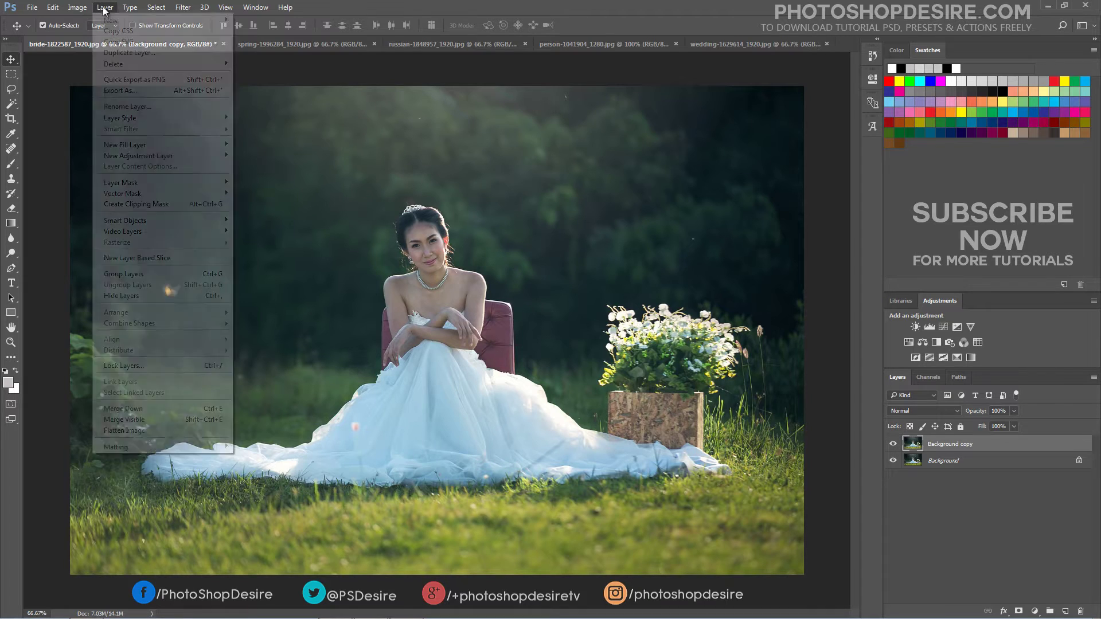
mouse_move(195, 221)
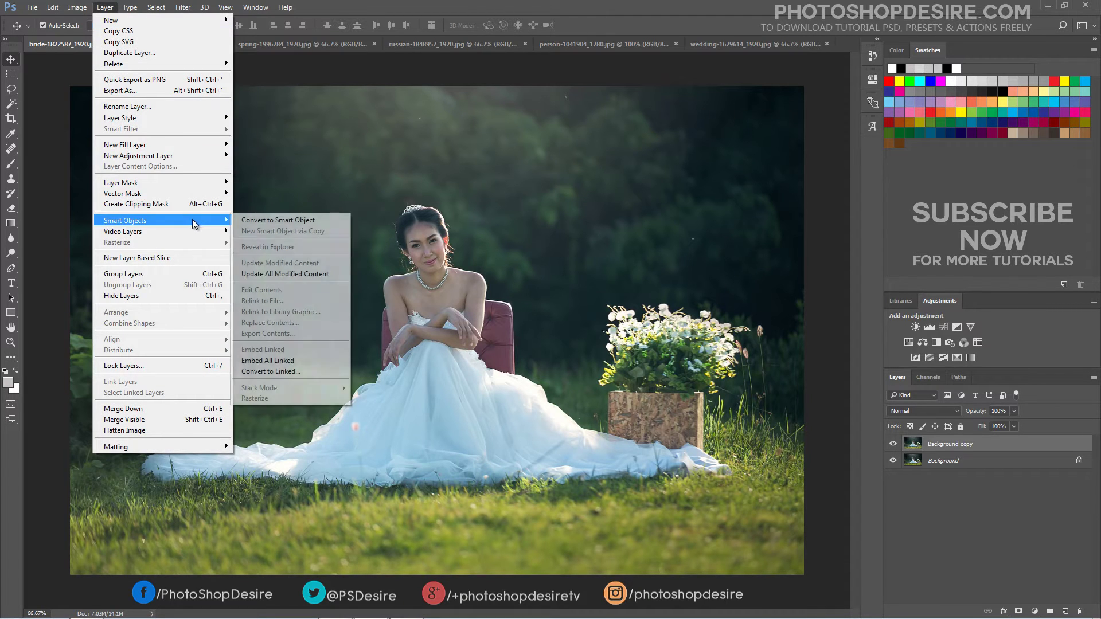
click(332, 222)
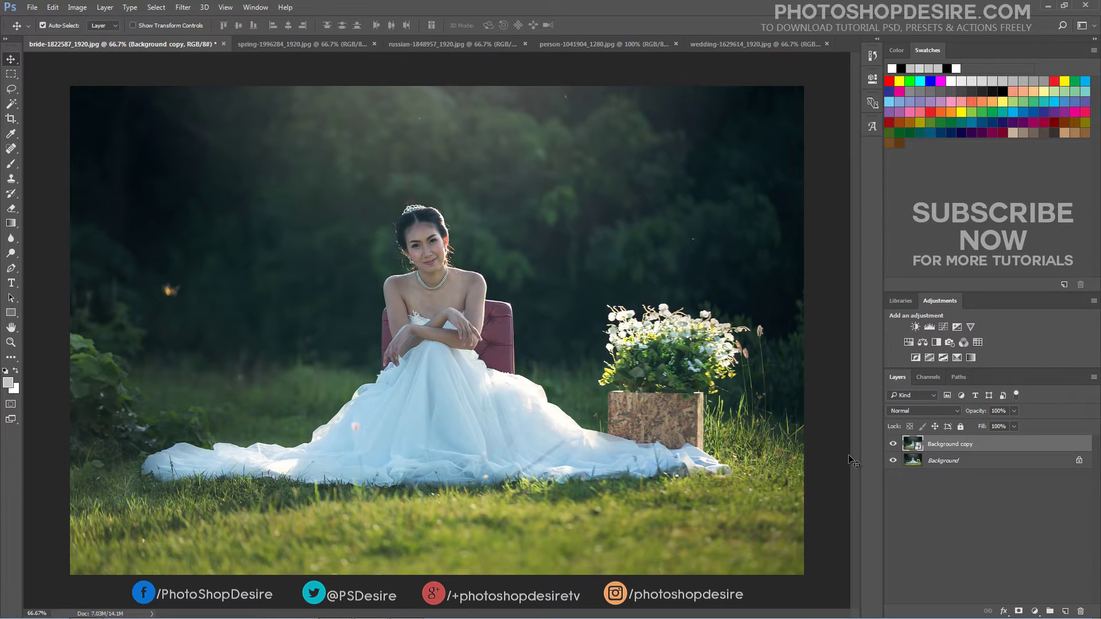
click(183, 7)
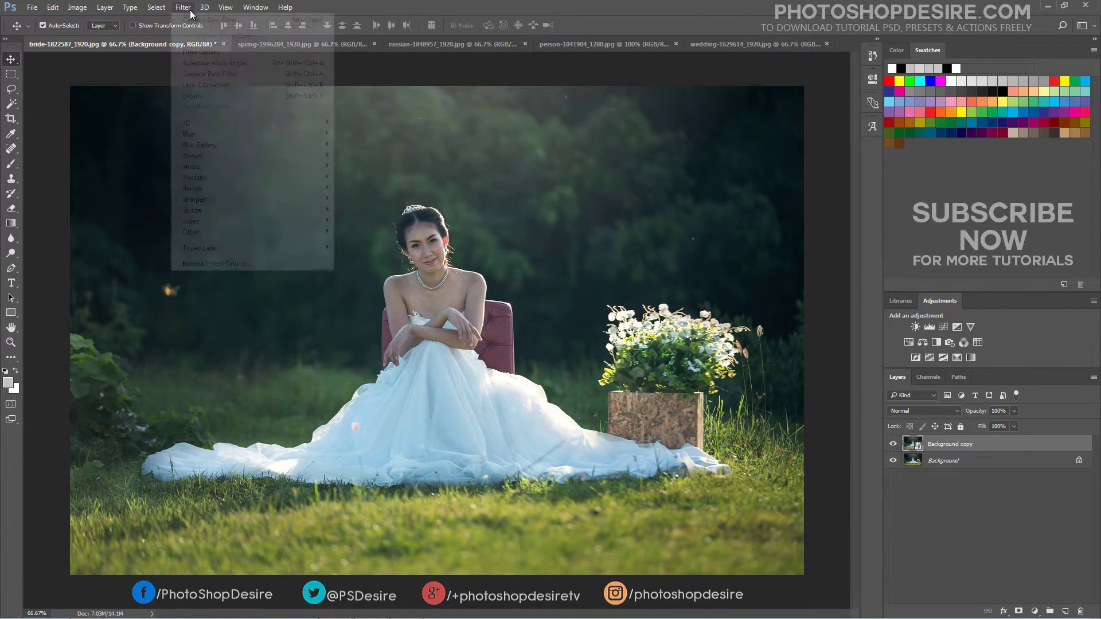
- Open Camera Raw on the copy and set Highlights -32, Shadows +32, Blacks -10
click(256, 74)
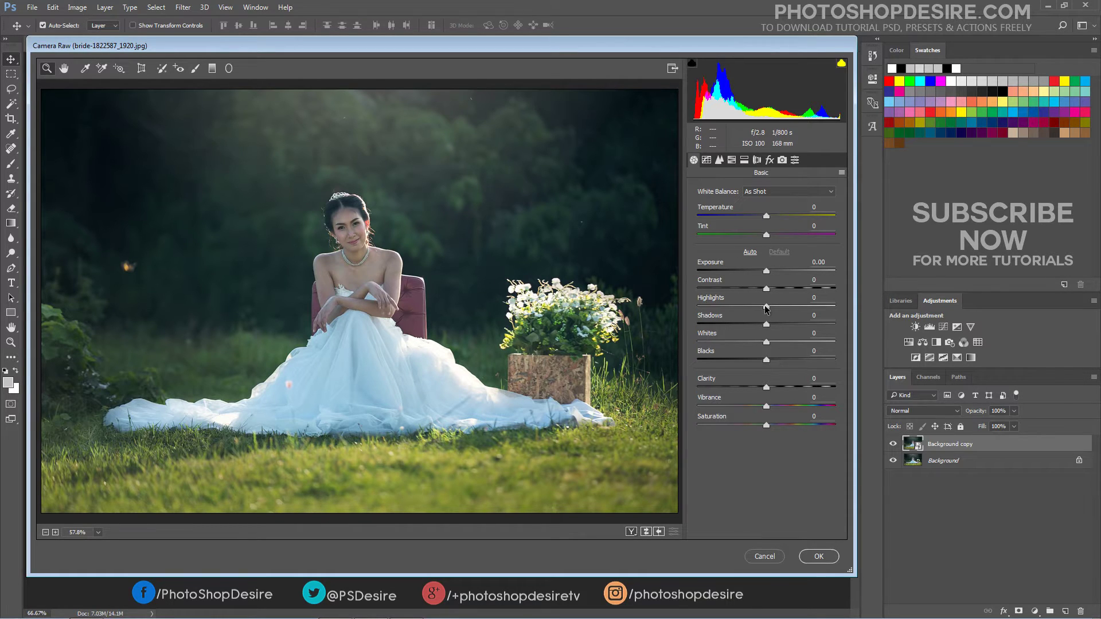
mouse_move(767, 308)
mouse_down()
mouse_move(743, 310)
mouse_move(776, 326)
mouse_up()
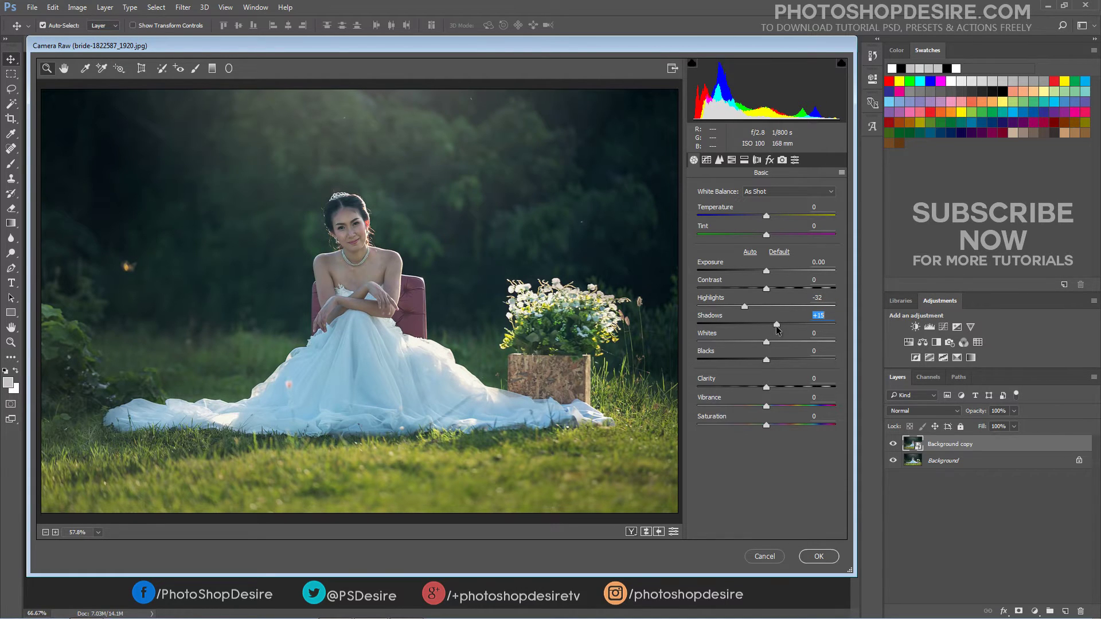
drag(779, 326, 788, 328)
drag(766, 360, 760, 360)
- Set Clarity +63, Vibrance +29, Saturation +19 and Contrast +38 in the Basic panel
drag(767, 387, 811, 401)
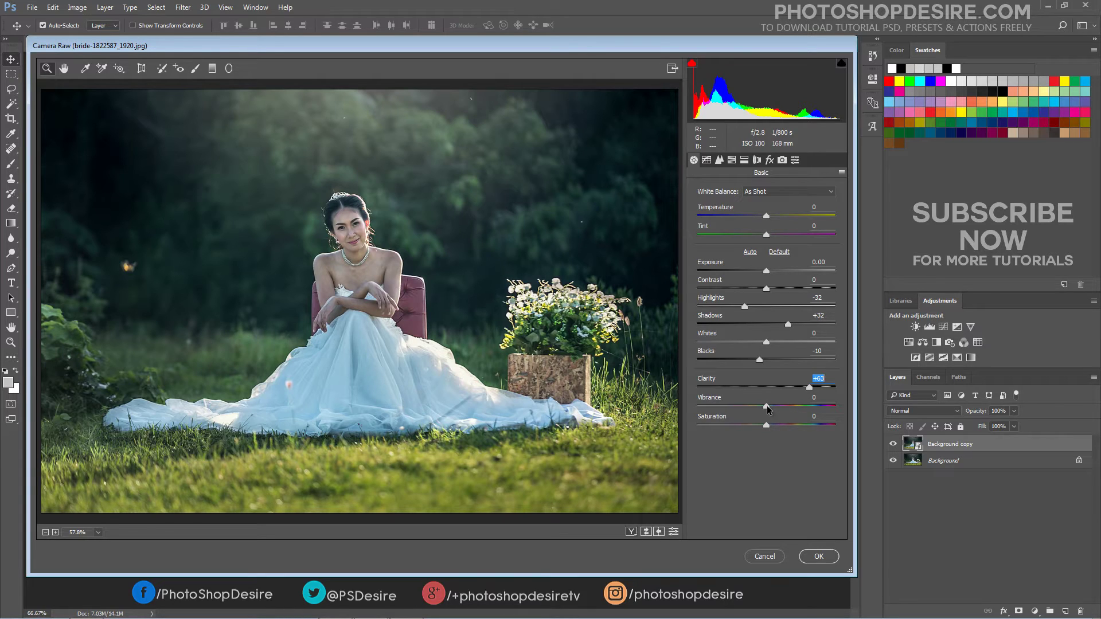
drag(767, 406, 776, 405)
drag(767, 424, 779, 427)
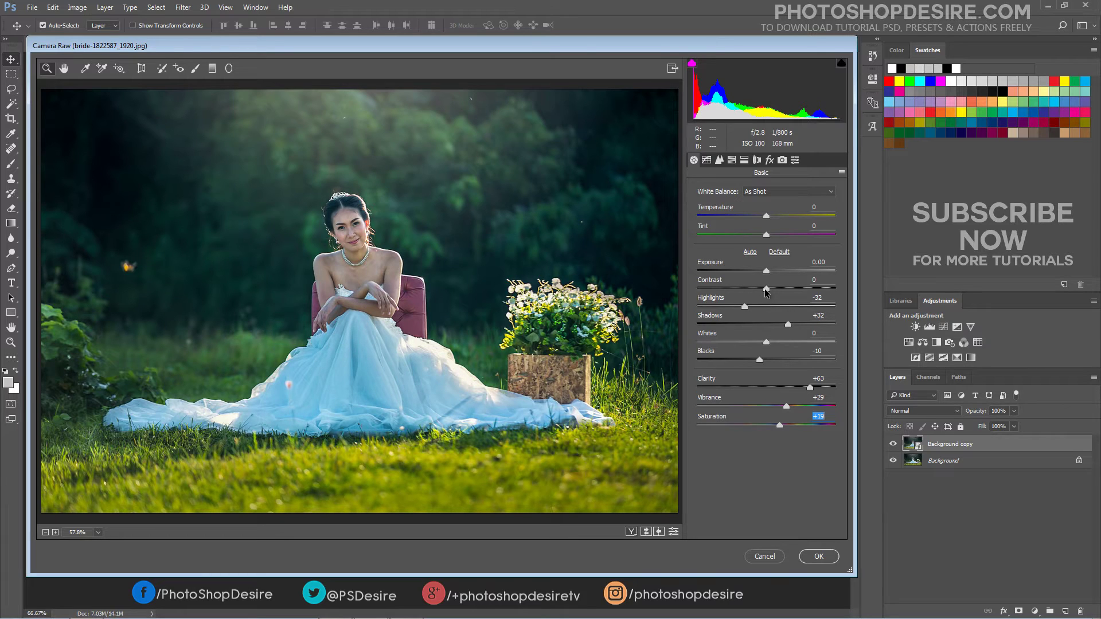
drag(764, 287, 791, 297)
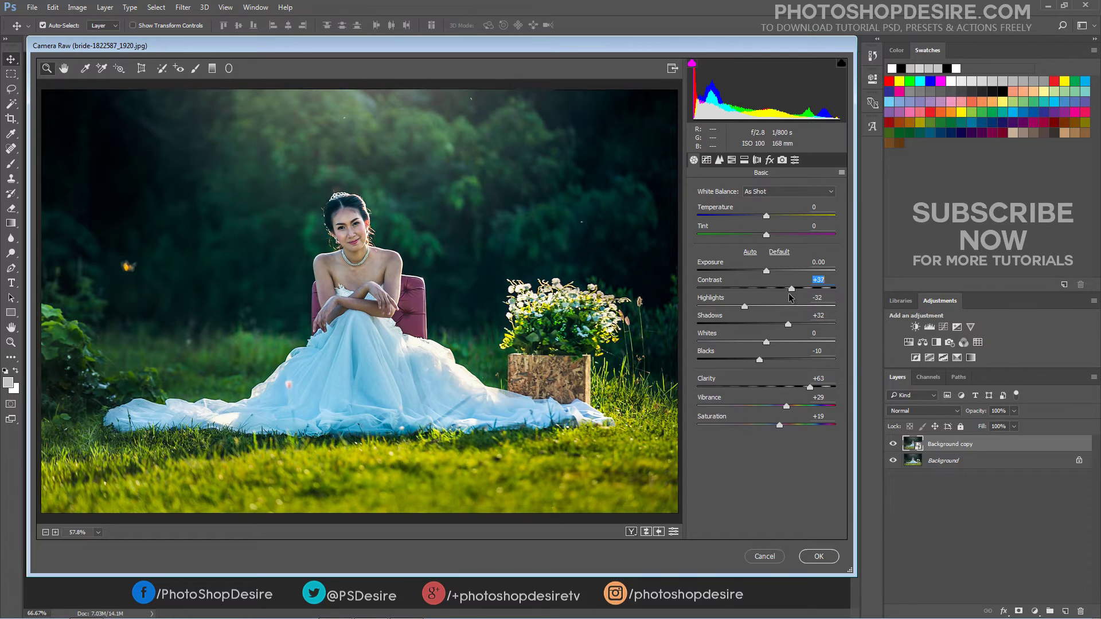
drag(791, 298, 790, 297)
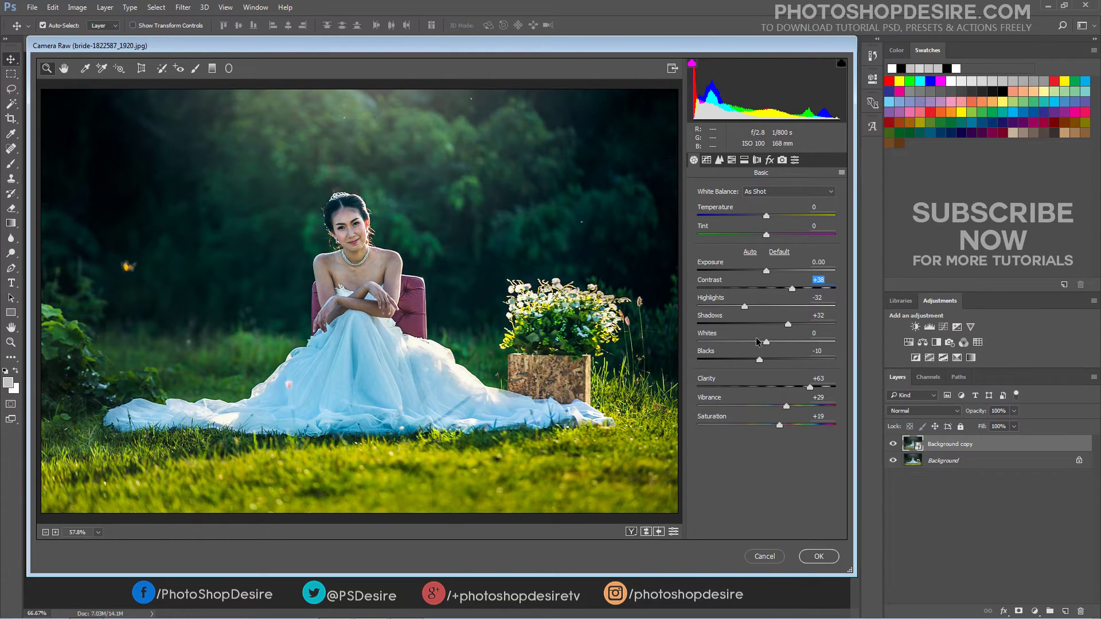
- Set Detail sharpening Amount 10 and luminance noise reduction 10
click(705, 162)
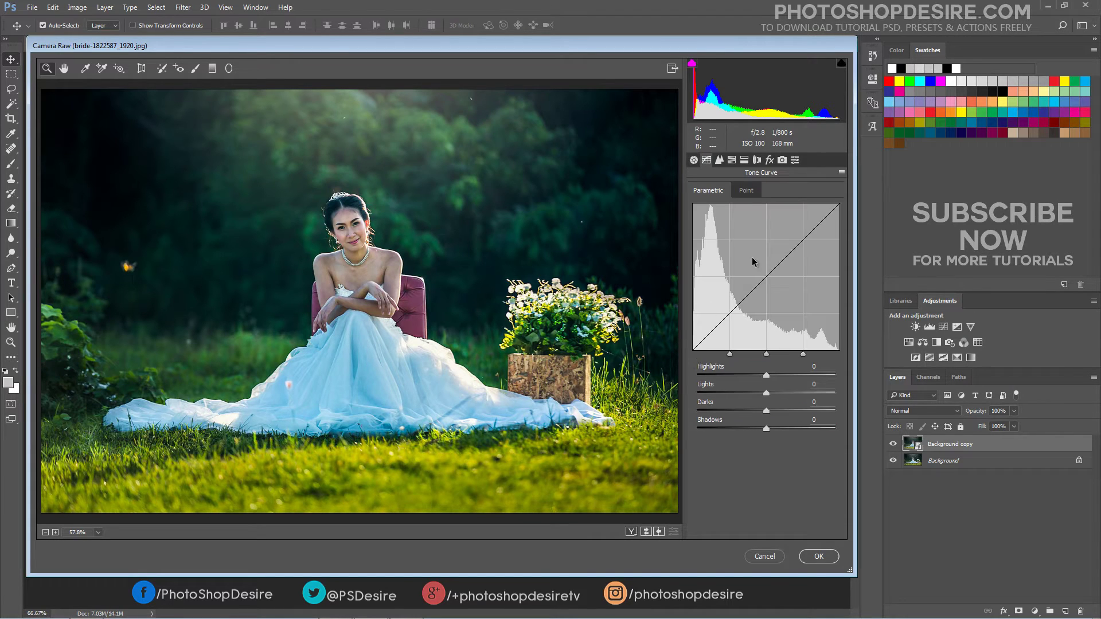
click(719, 161)
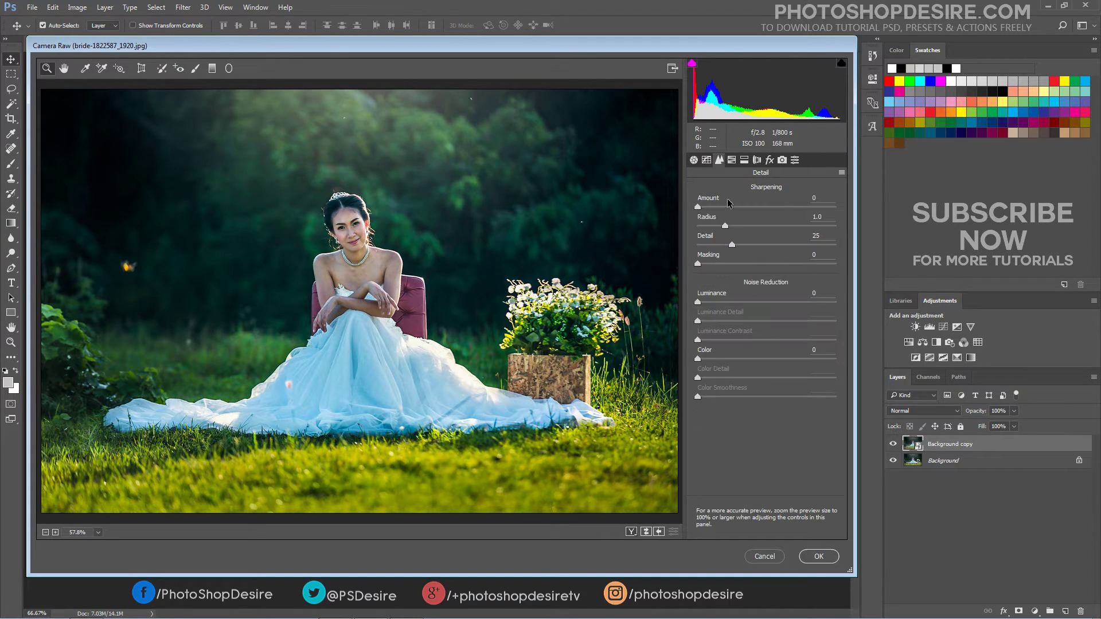
click(698, 208)
drag(697, 210, 706, 216)
click(698, 302)
drag(699, 303, 712, 301)
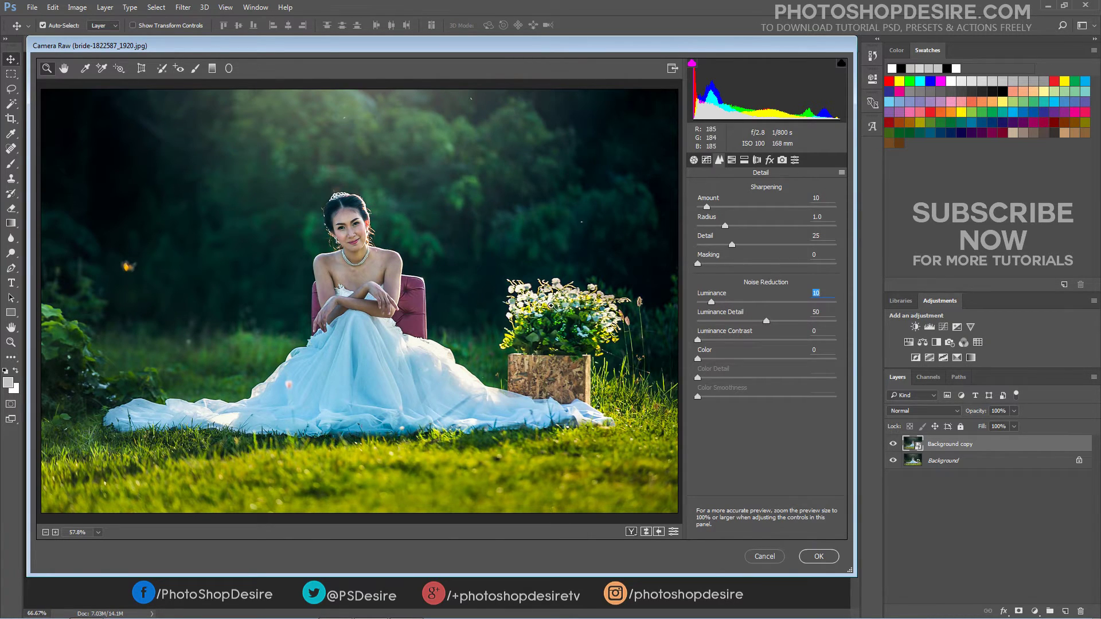
- Look through the remaining Camera Raw panels and show the saved presets list
click(731, 163)
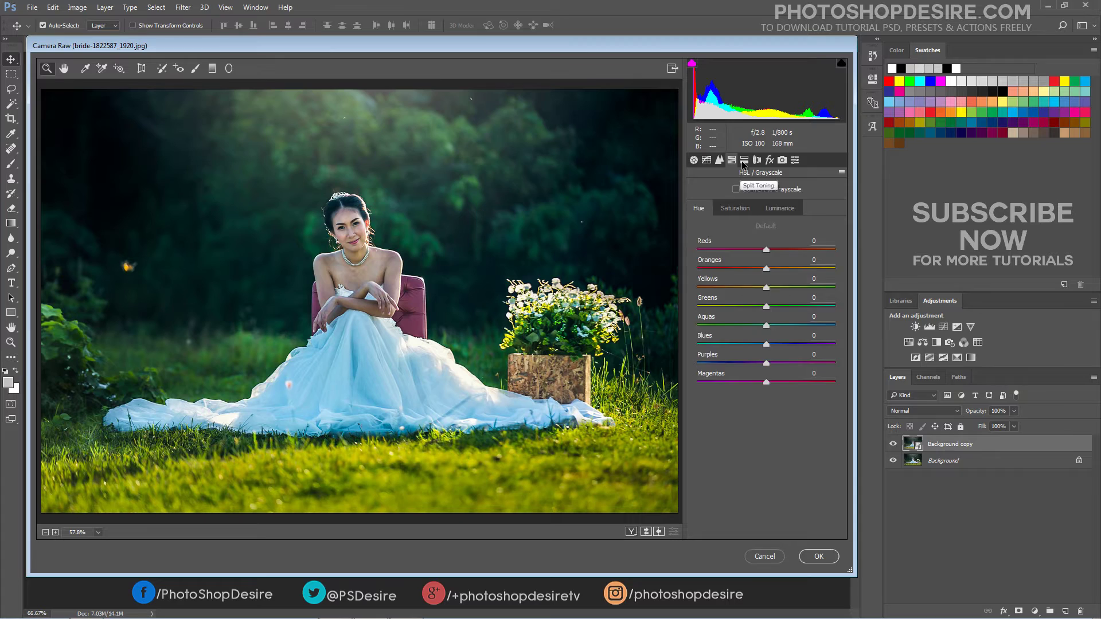
click(744, 162)
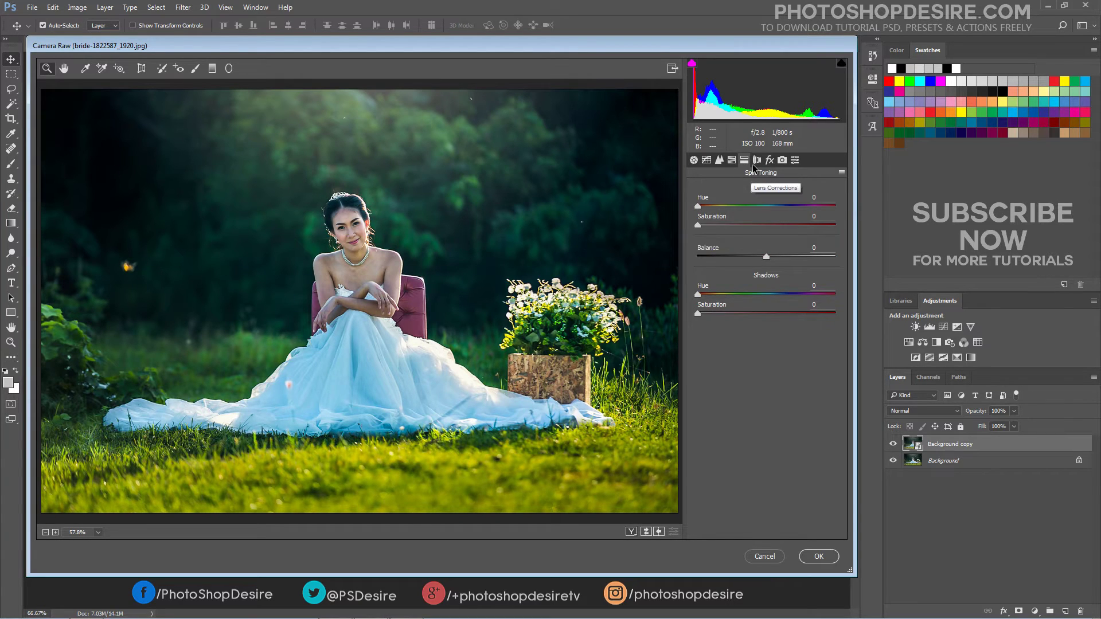
click(757, 163)
click(768, 164)
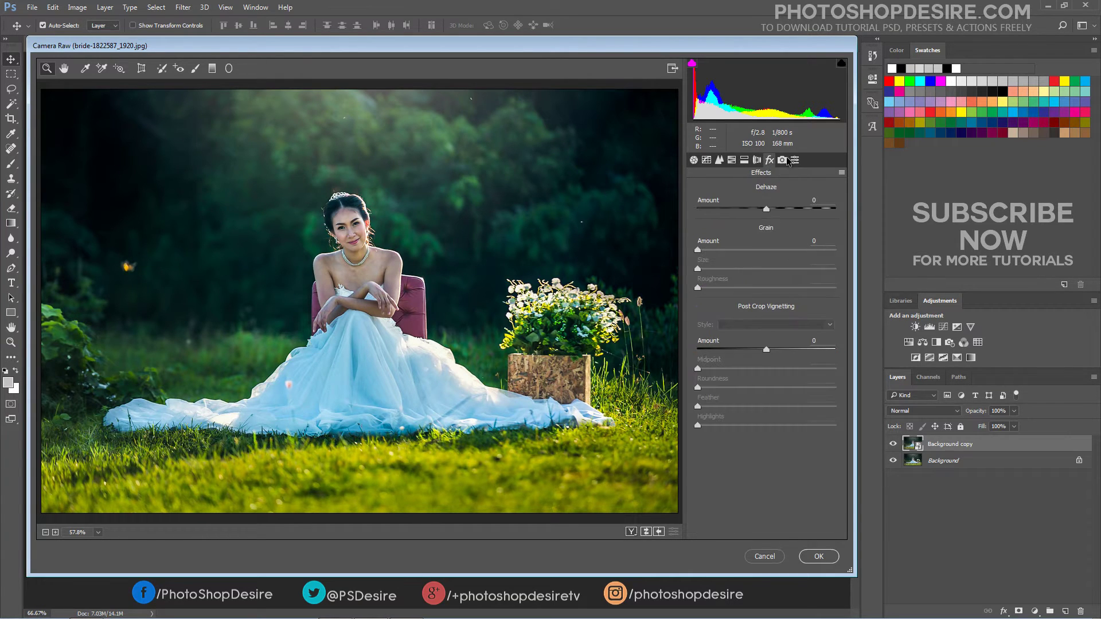
click(782, 163)
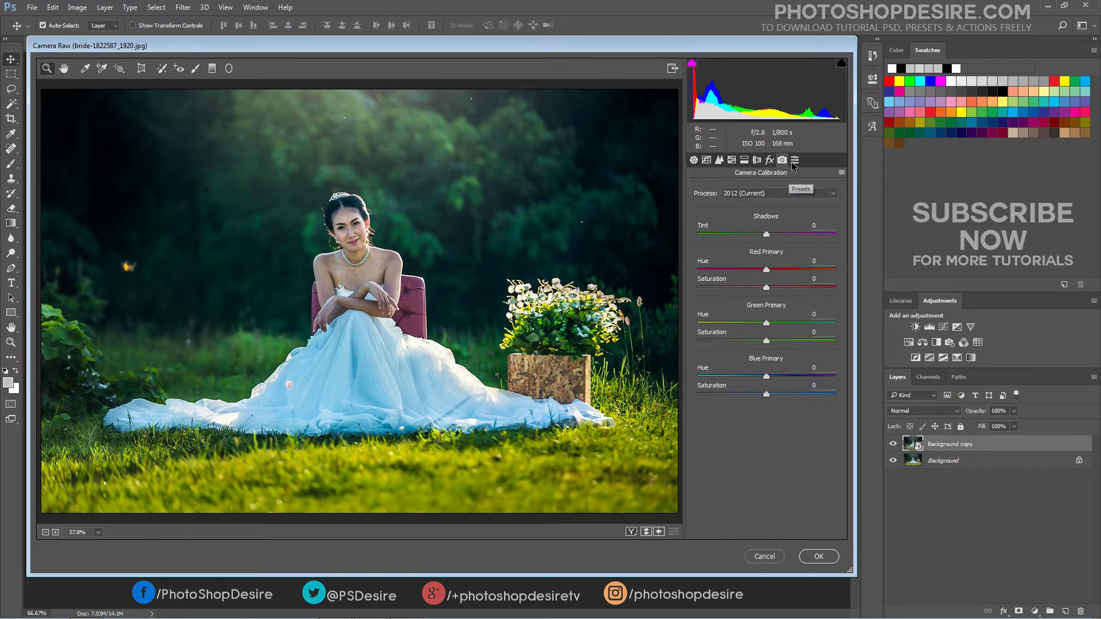
click(795, 161)
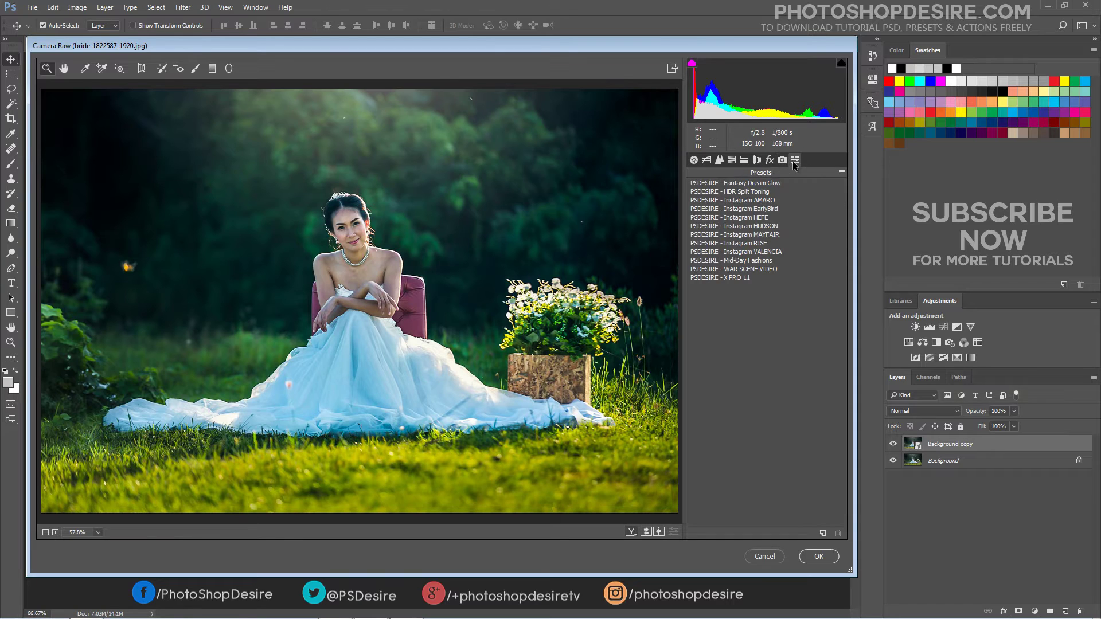
- Save the current settings as preset 'PSDESIRE - CLEAR & VIBRANT' and reset the preview
click(841, 172)
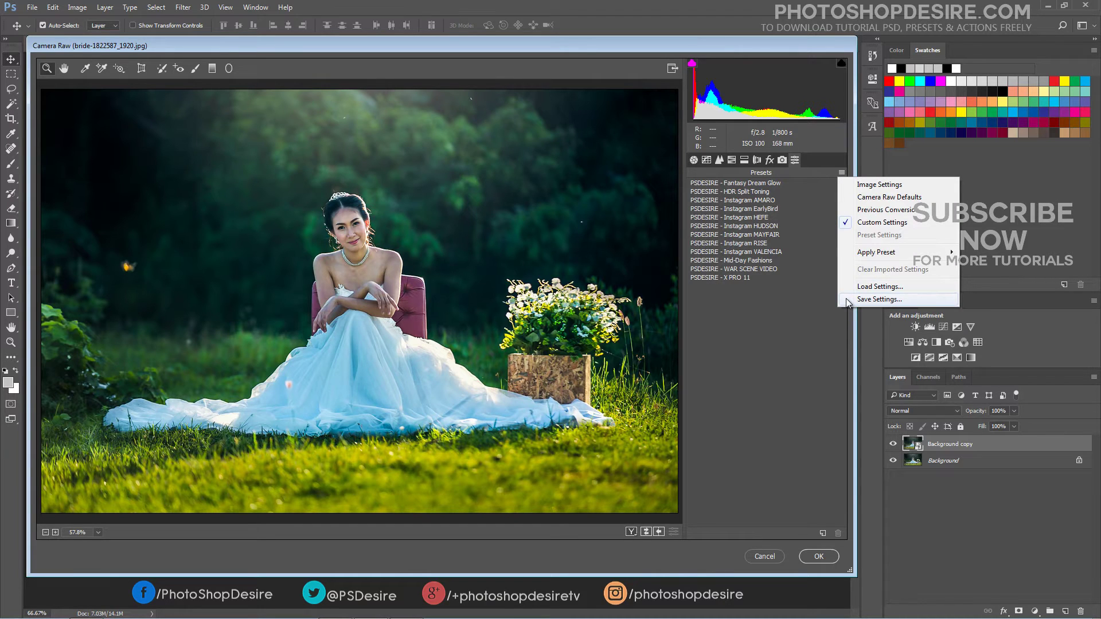
click(879, 299)
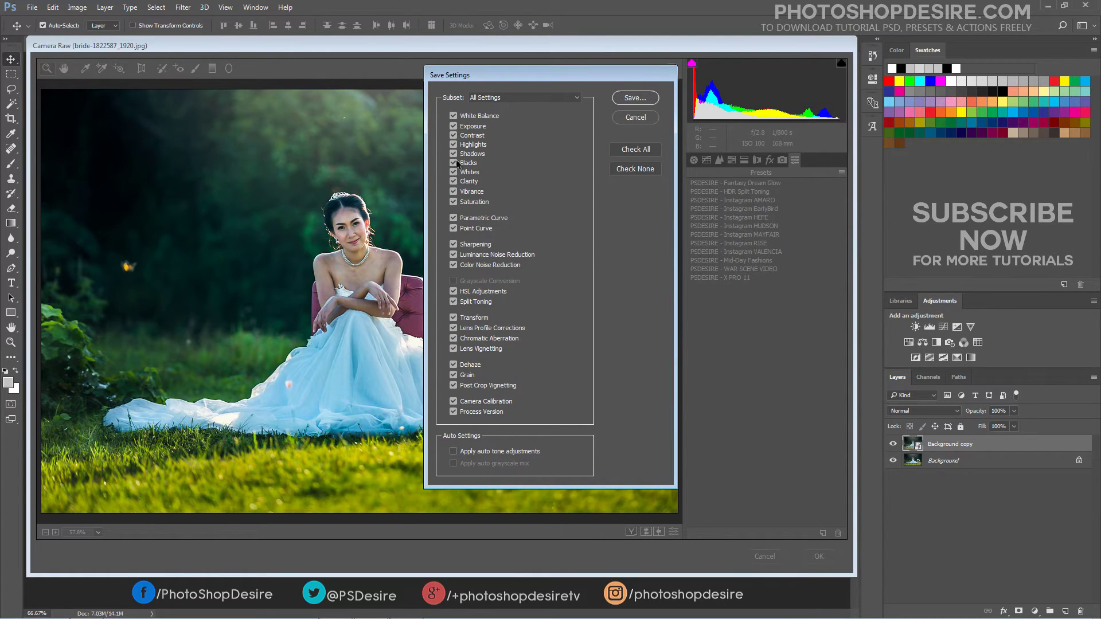
click(636, 97)
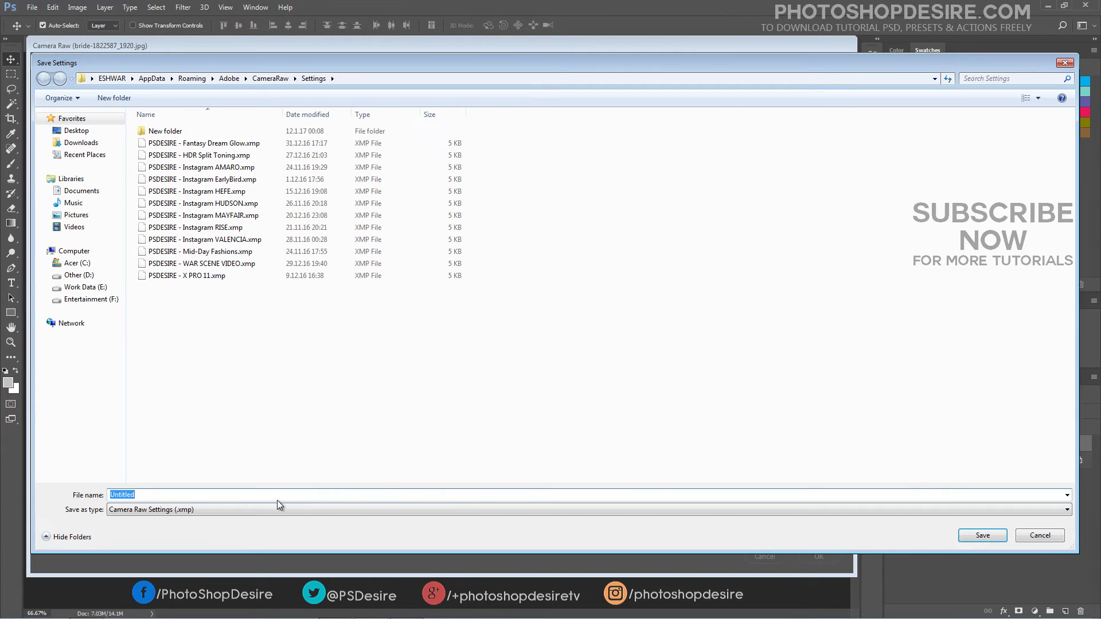
text(PSDESIRE)
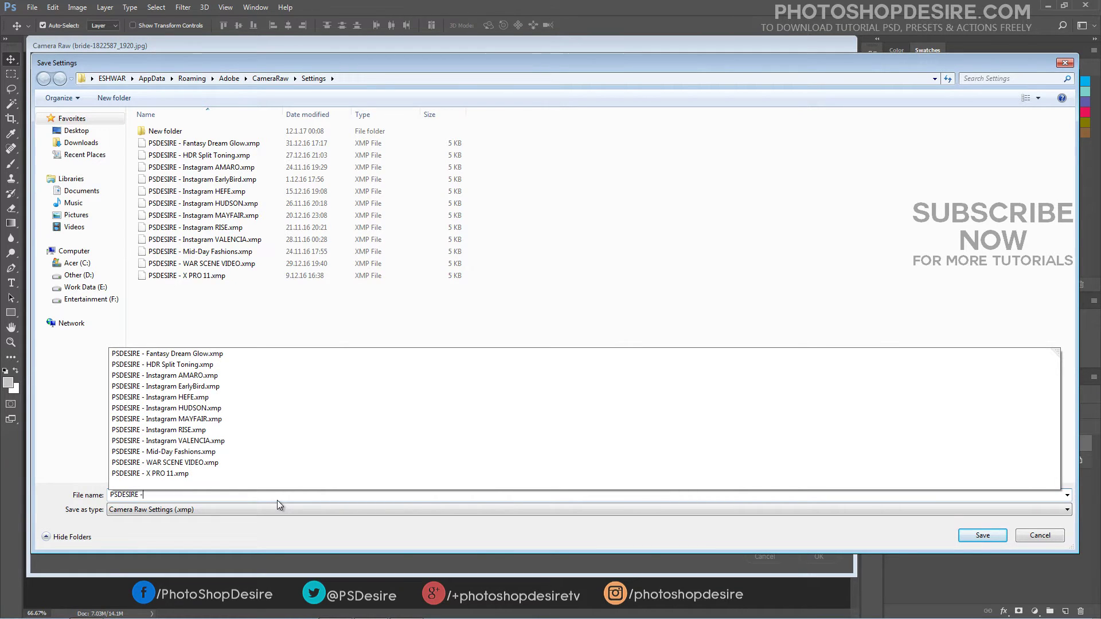
text( - CL)
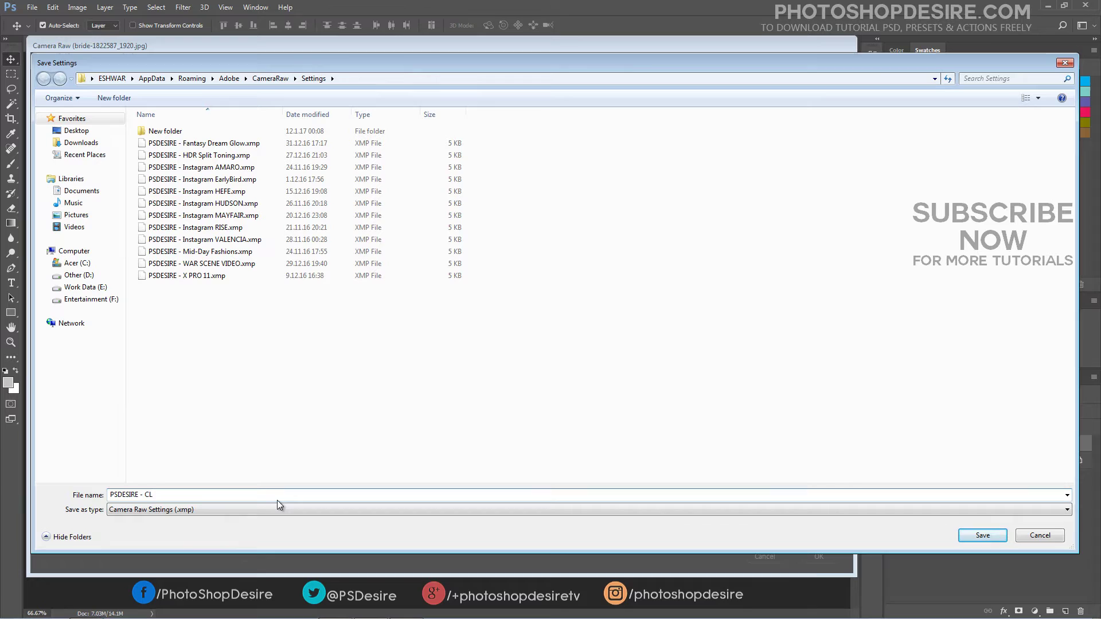
text(EAR & )
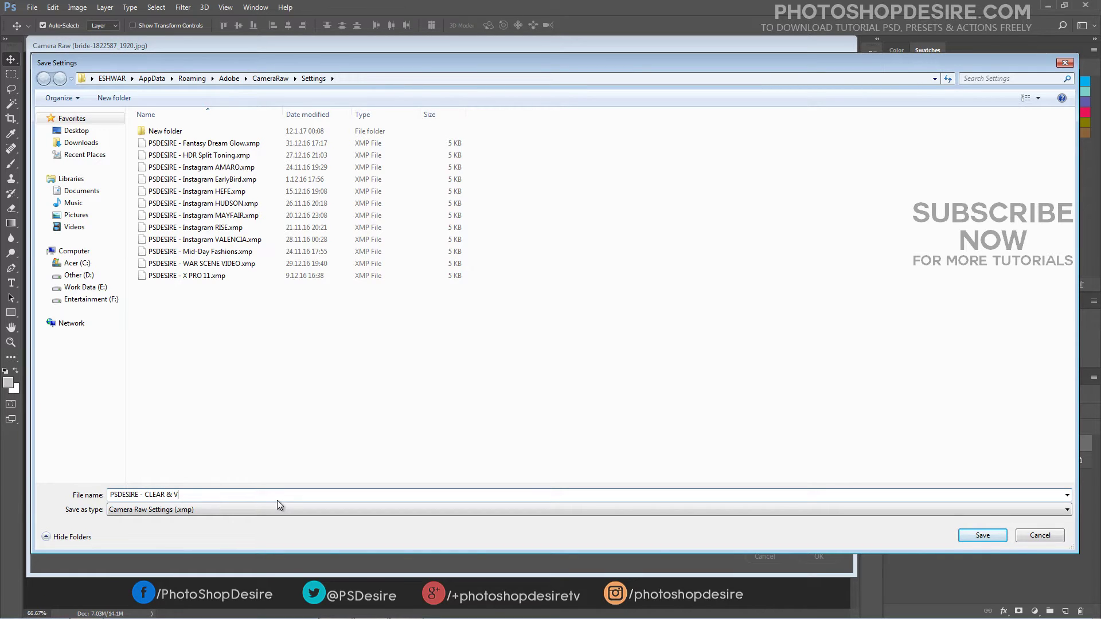
text(VIBRANT)
click(962, 533)
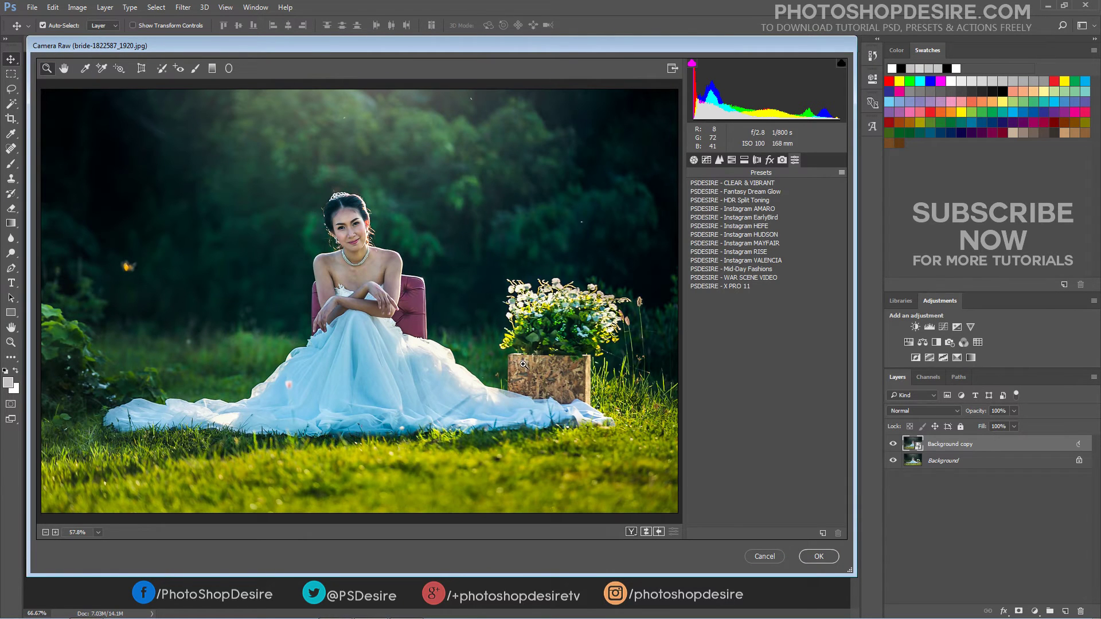
alt+click(762, 556)
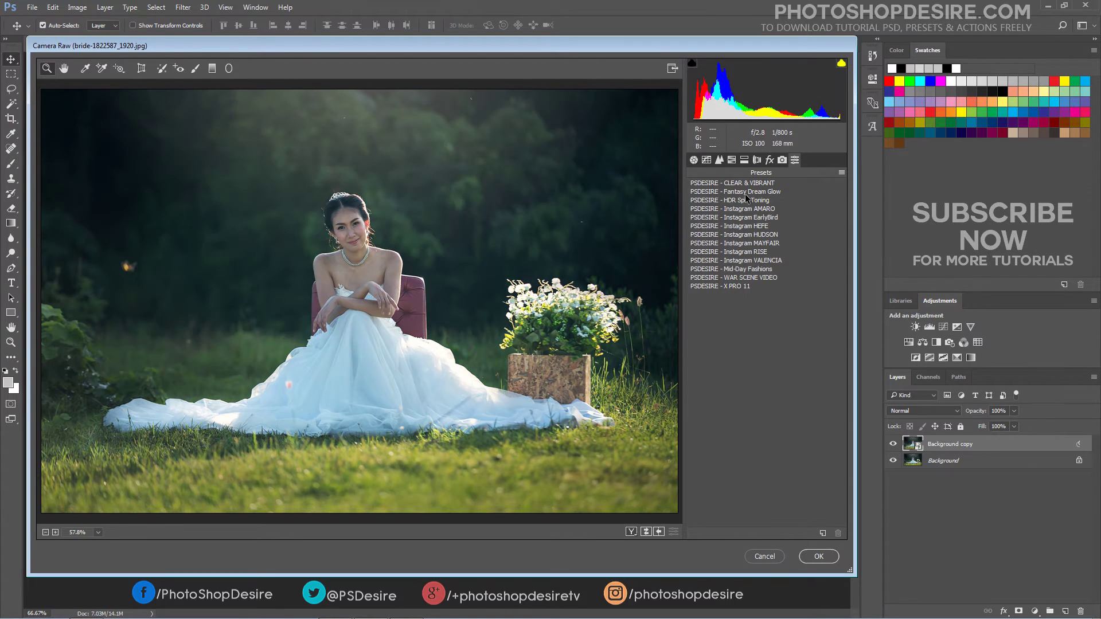
- Apply the CLEAR & VIBRANT preset and warm Temperature to +8, keeping Tint +15
click(763, 183)
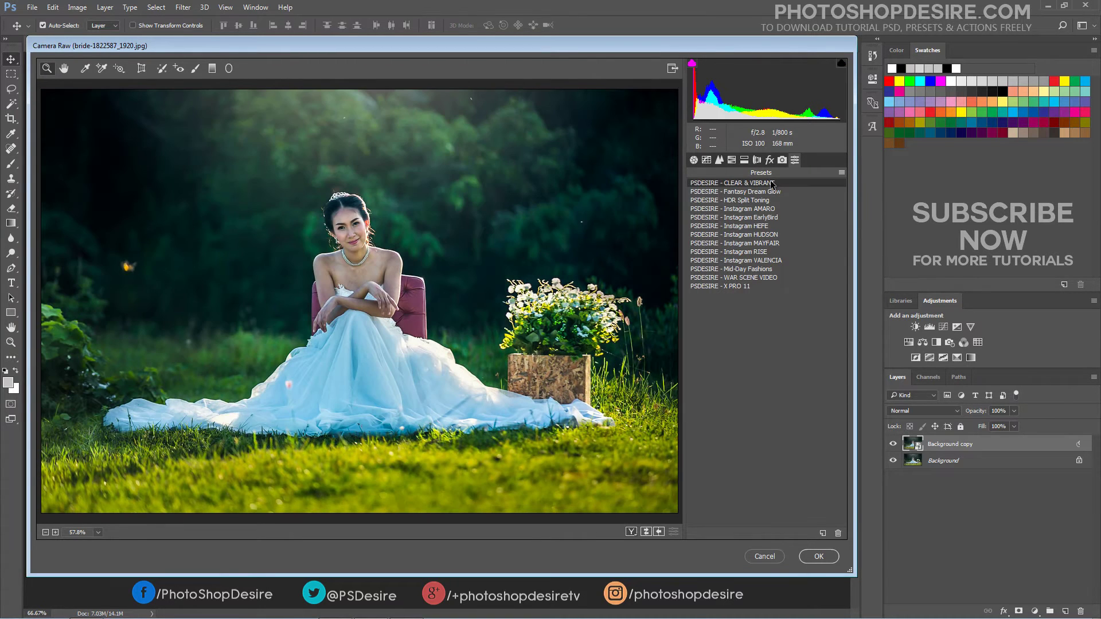
click(694, 160)
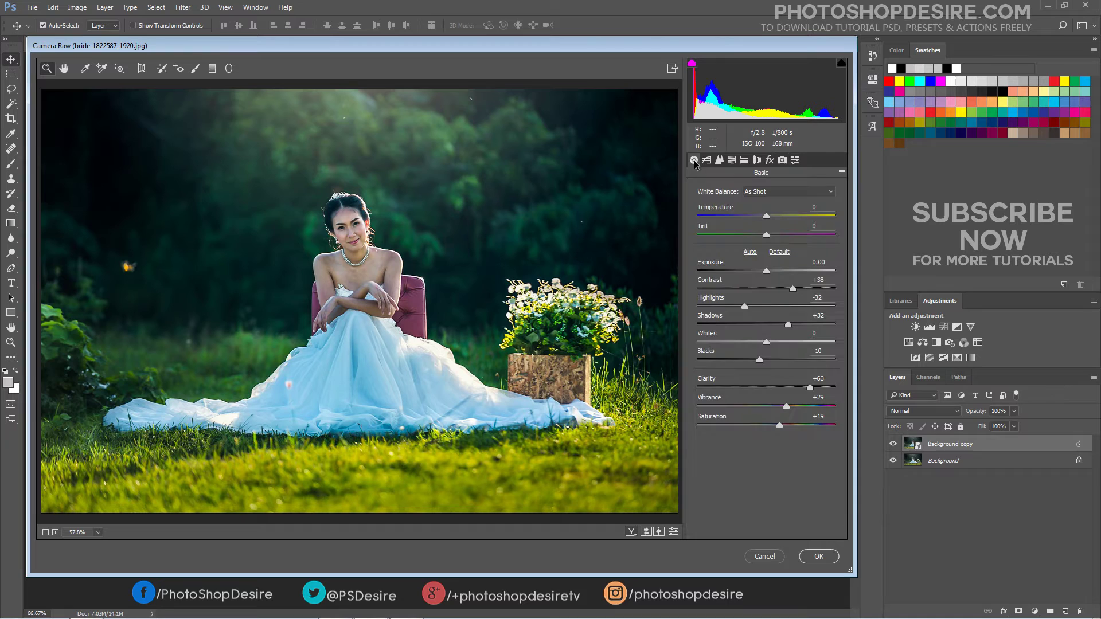
mouse_move(771, 219)
mouse_down()
mouse_move(814, 221)
mouse_move(757, 219)
mouse_move(749, 235)
mouse_move(779, 235)
mouse_up()
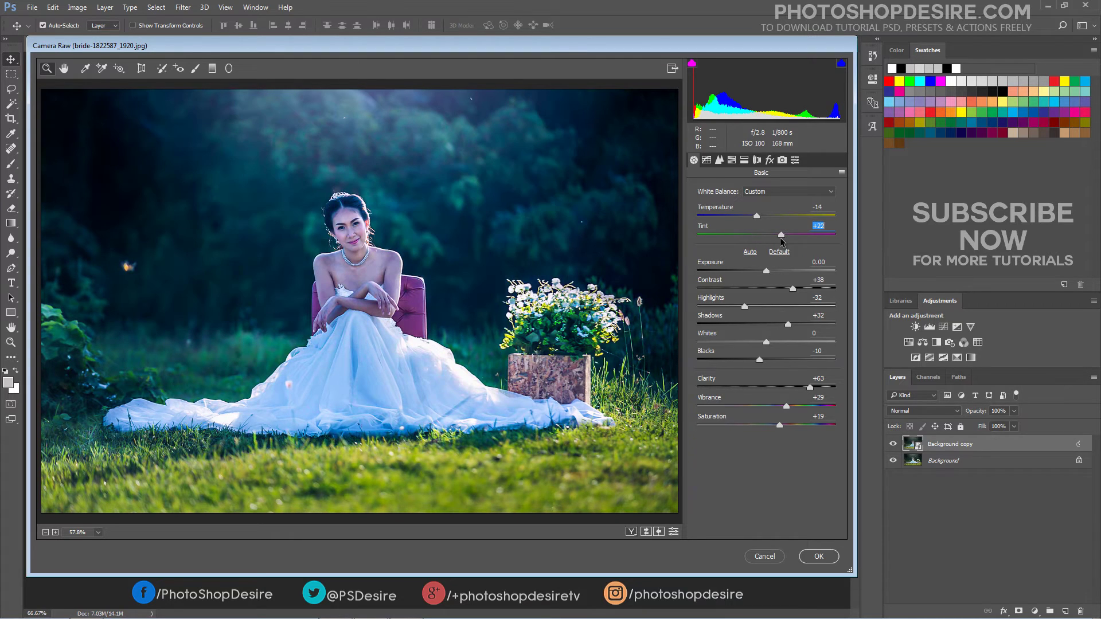
click(771, 216)
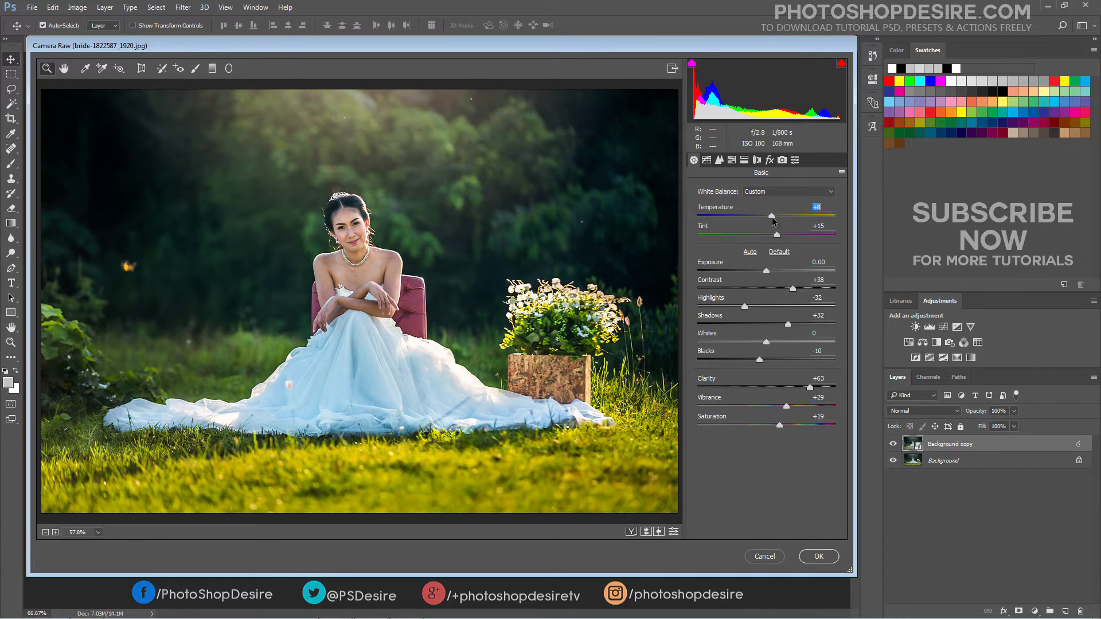
drag(771, 218, 767, 217)
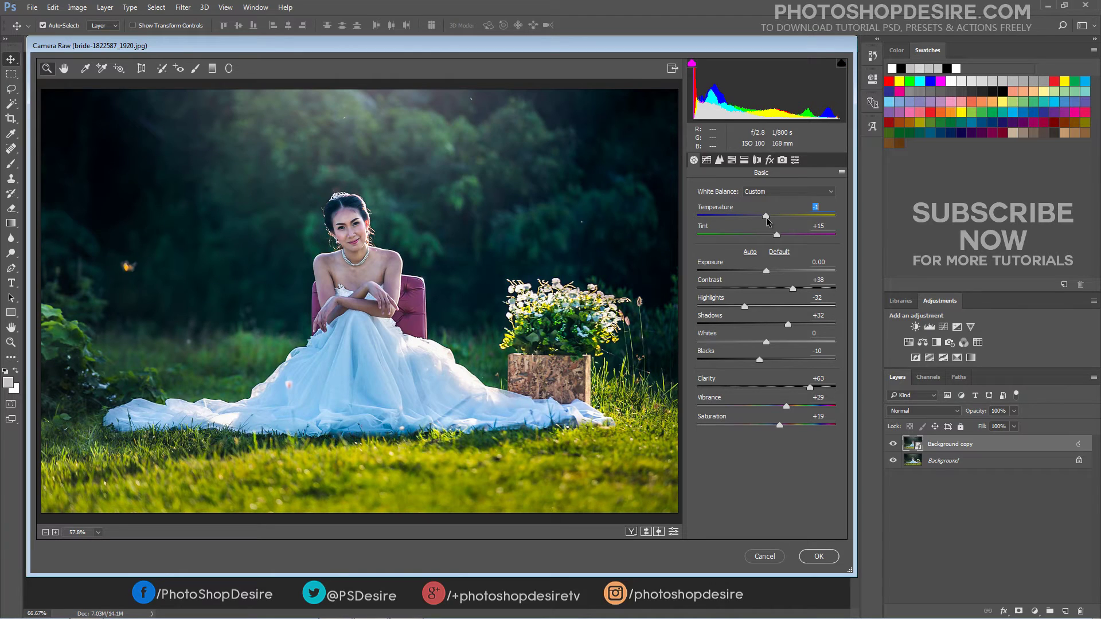
drag(767, 219, 770, 219)
drag(768, 216, 771, 217)
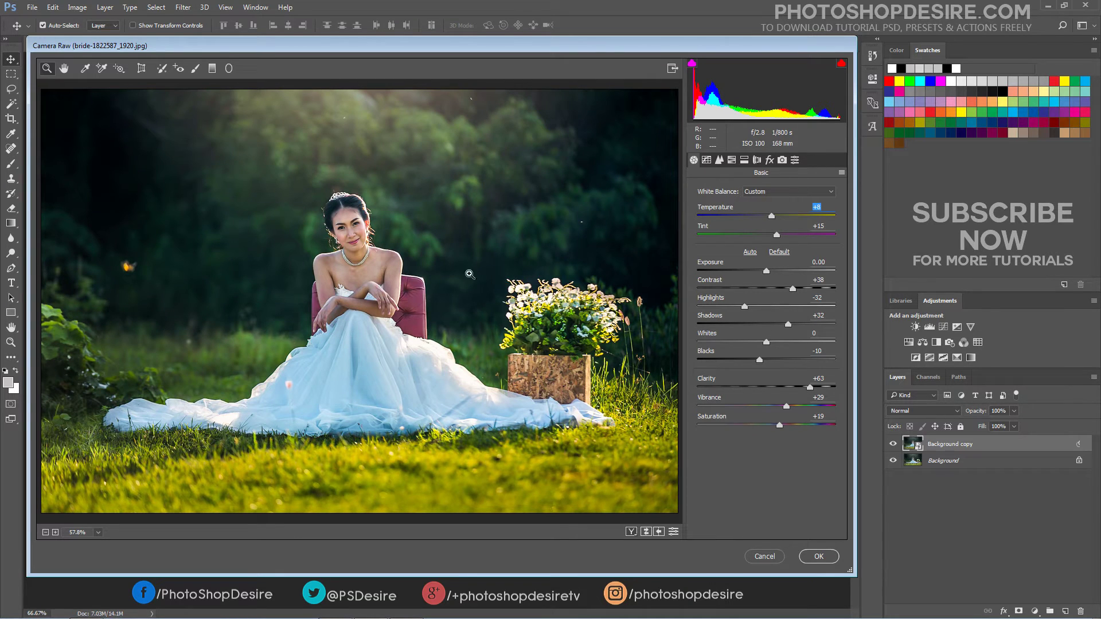
- Apply the Camera Raw filter, compare before/after, then switch to spring-1996284_1920.jpg
click(814, 557)
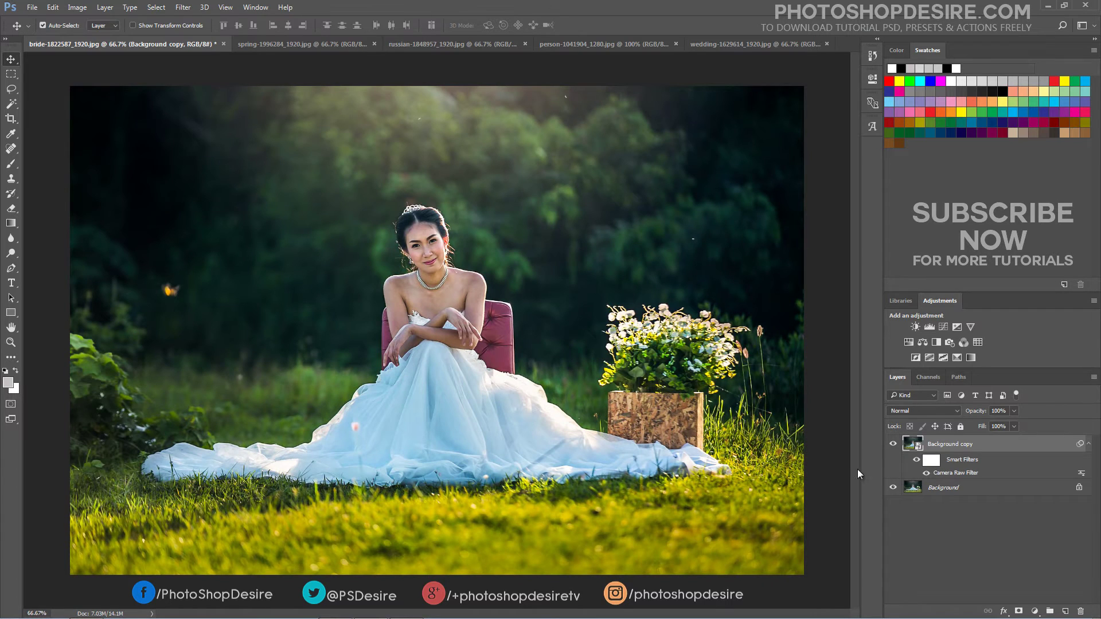
click(893, 445)
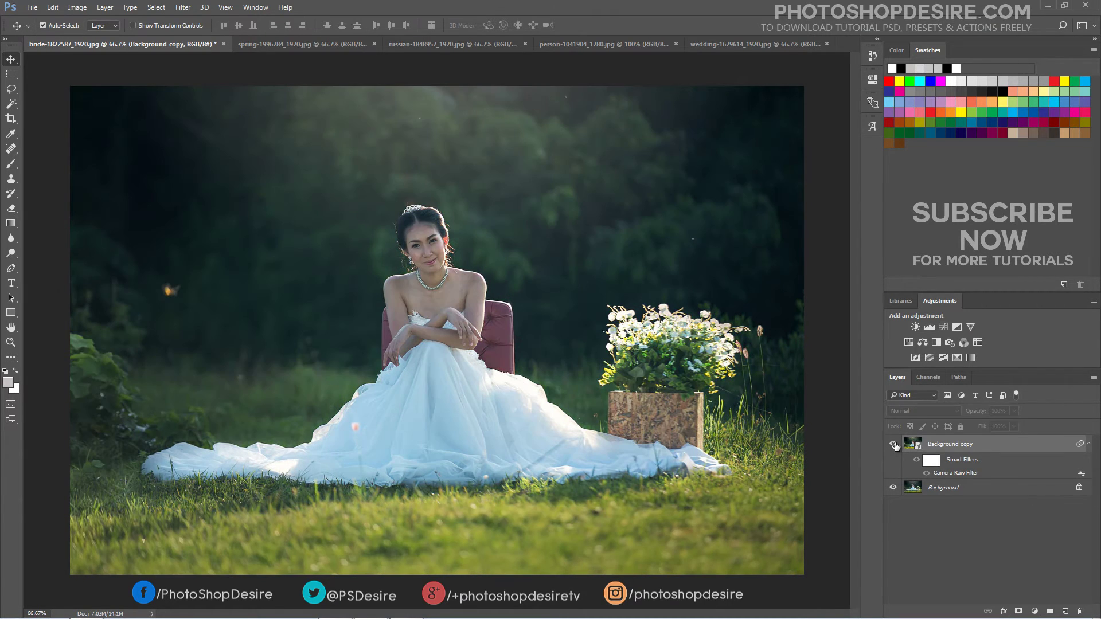
click(893, 444)
click(894, 445)
click(894, 445)
click(893, 445)
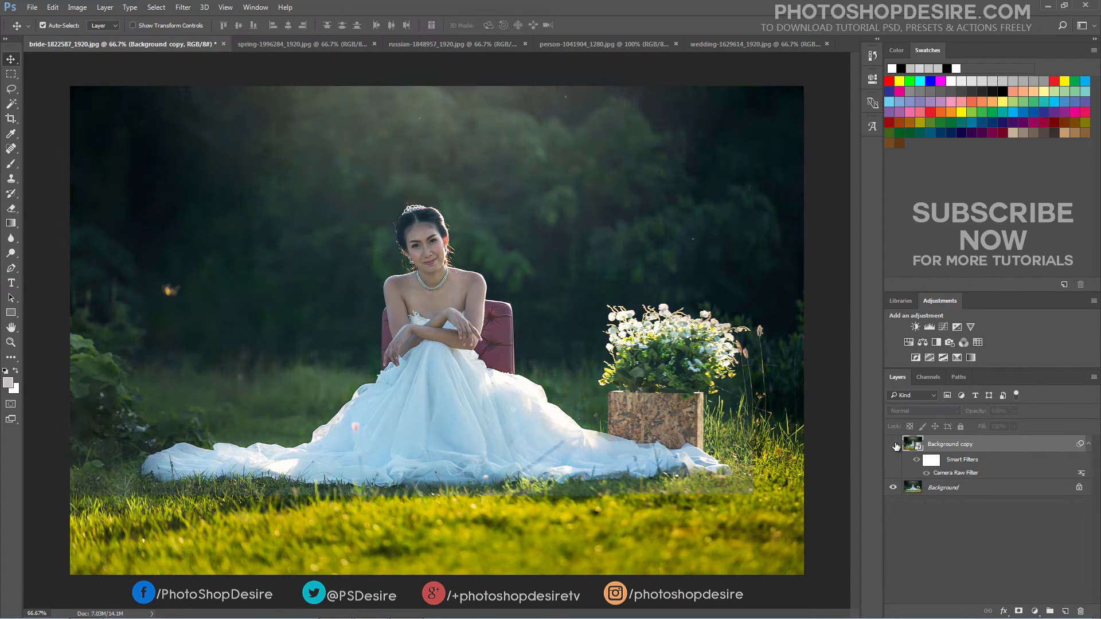
click(894, 445)
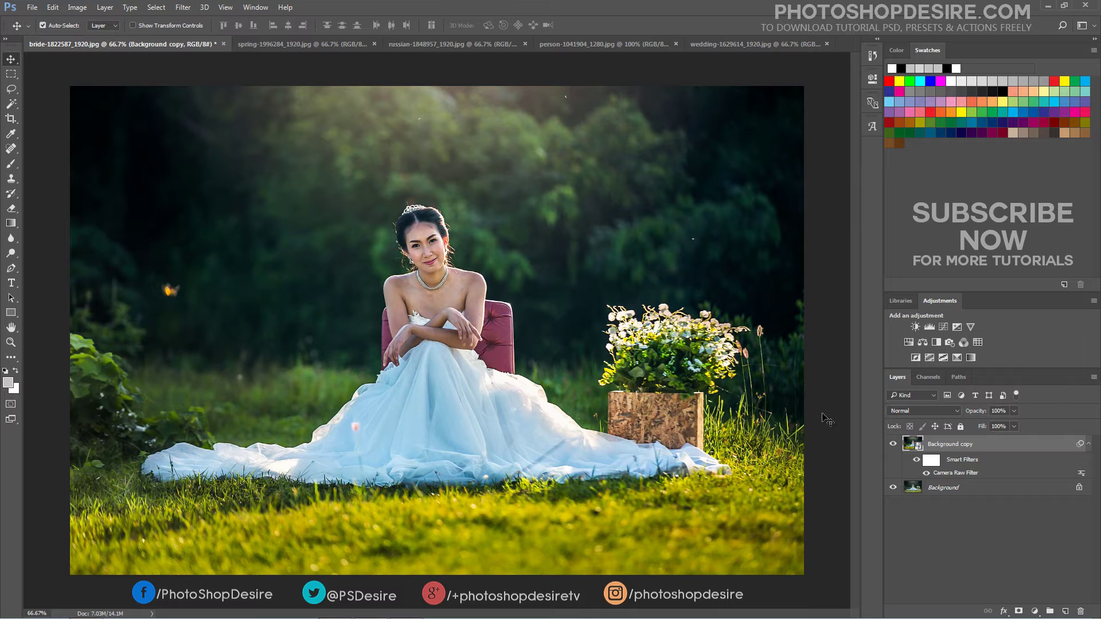
click(292, 42)
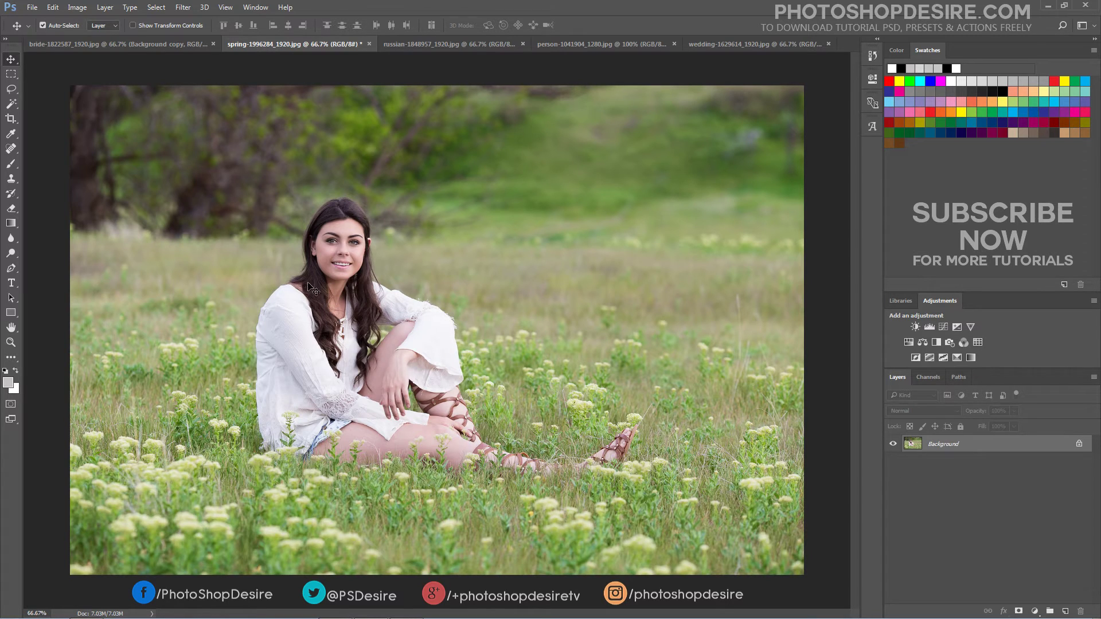
- Duplicate the spring photo's Background layer
click(105, 6)
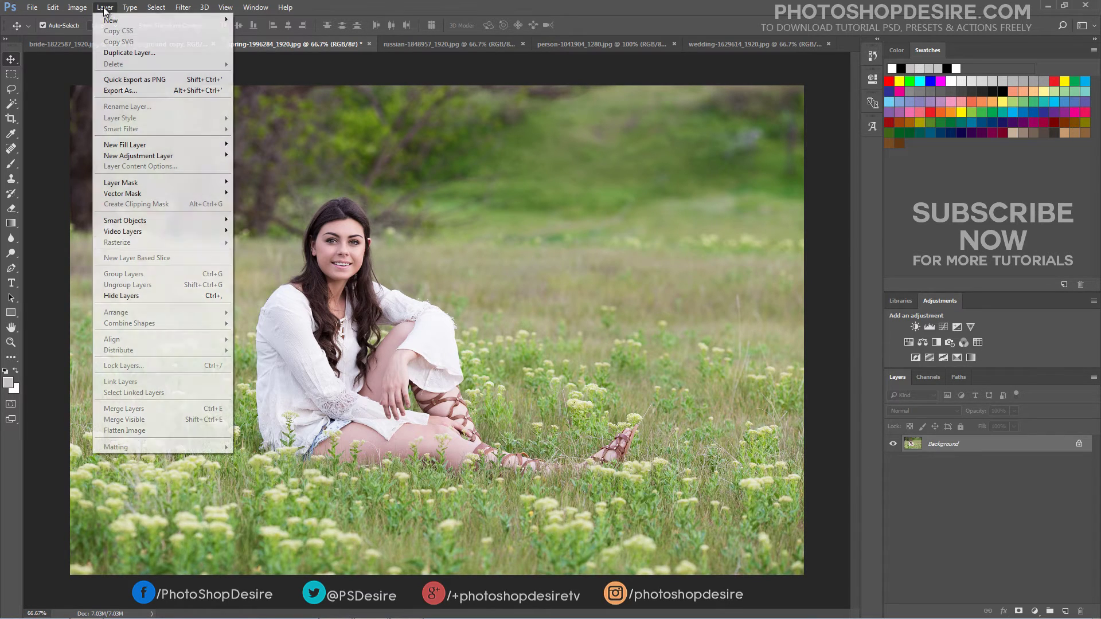
click(150, 52)
click(483, 126)
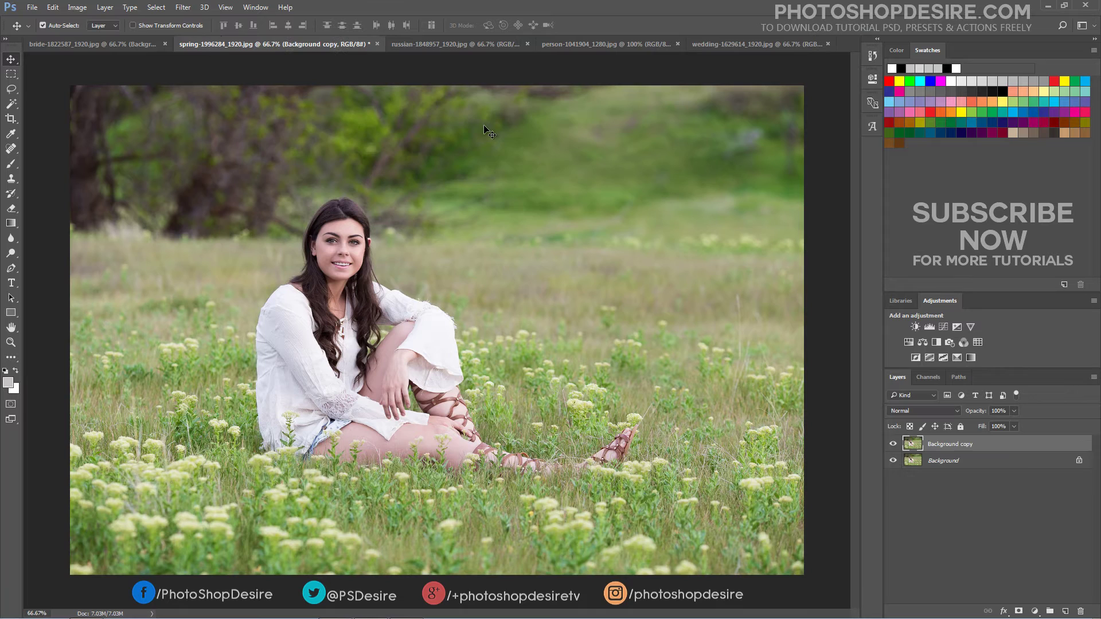
- Apply Camera Raw's CLEAR & VIBRANT preset, cooling to Temperature -12 and Tint -16
click(183, 7)
click(275, 74)
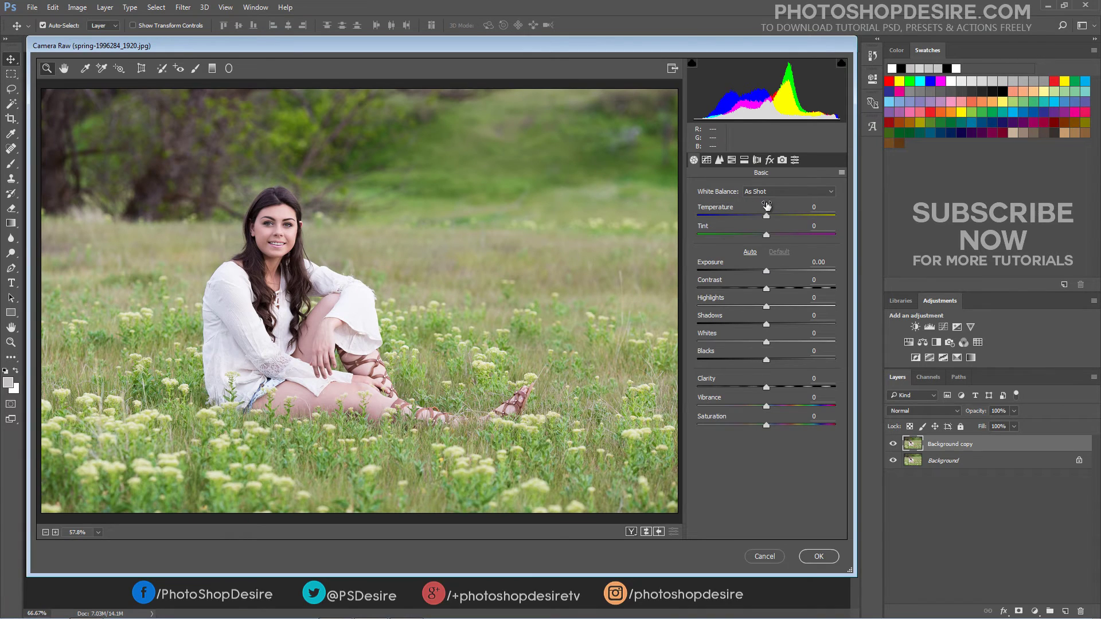
click(794, 161)
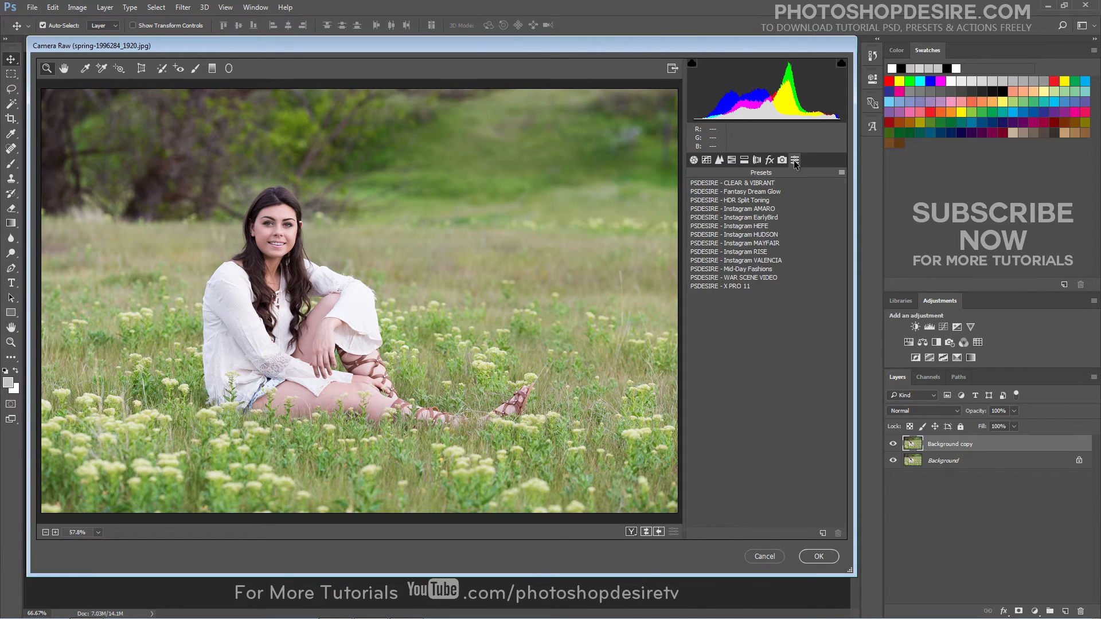
click(764, 182)
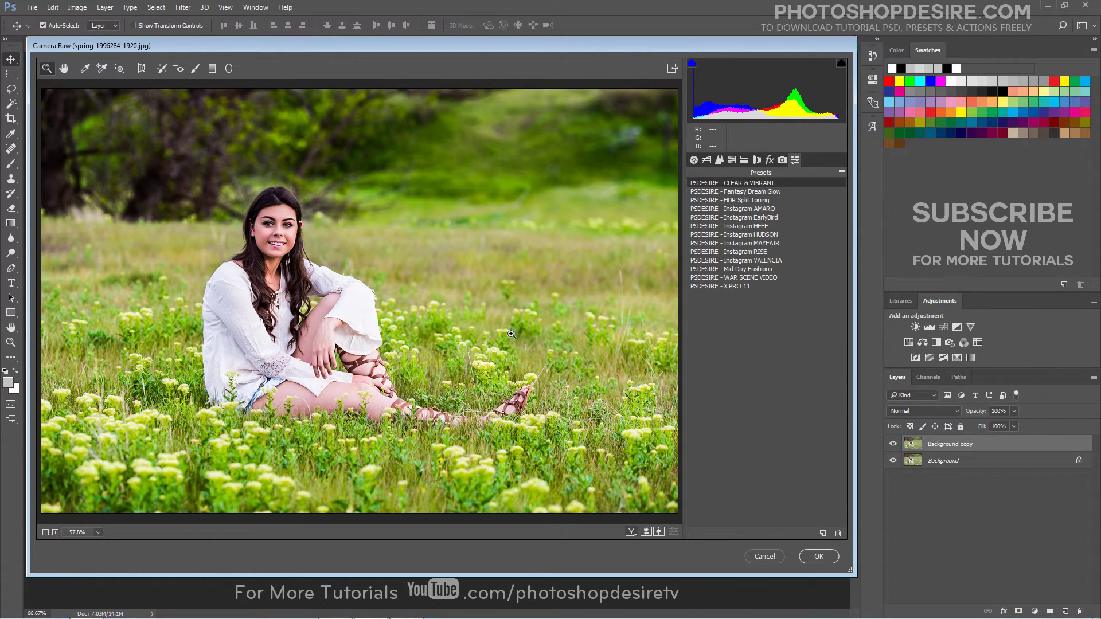
click(694, 161)
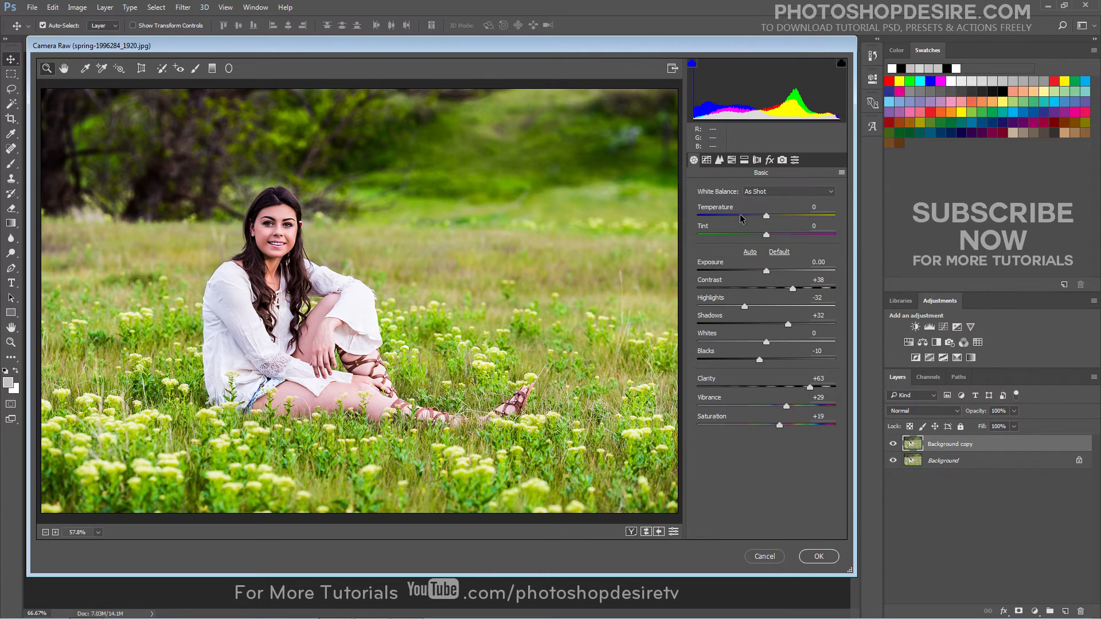
mouse_move(765, 216)
mouse_down()
mouse_move(749, 215)
mouse_move(759, 234)
mouse_move(785, 235)
mouse_move(758, 235)
mouse_move(757, 218)
mouse_up()
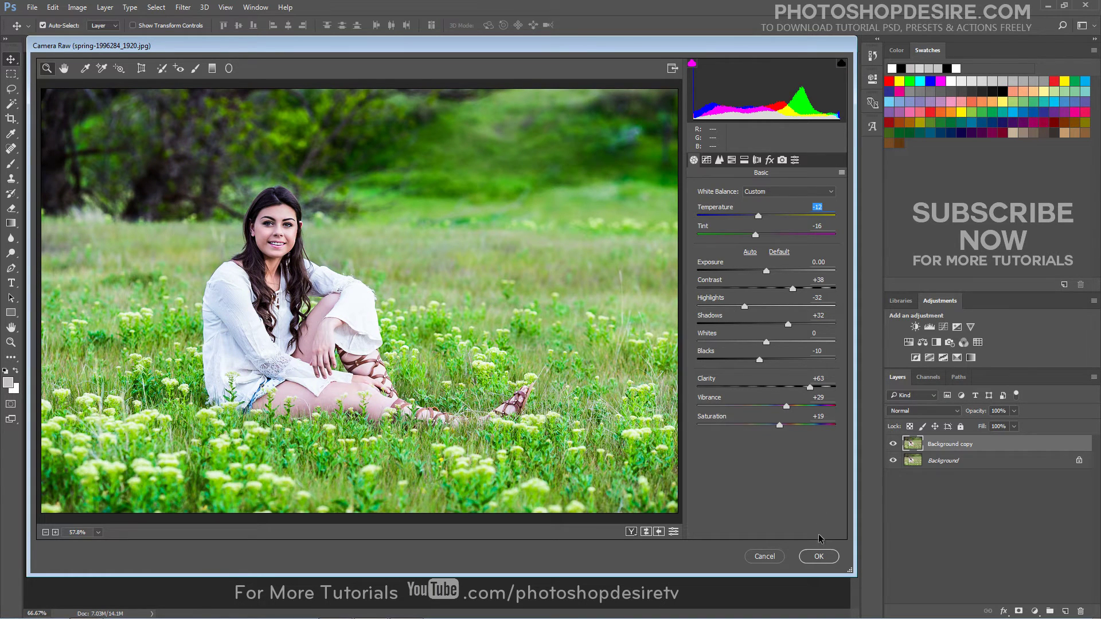
click(824, 555)
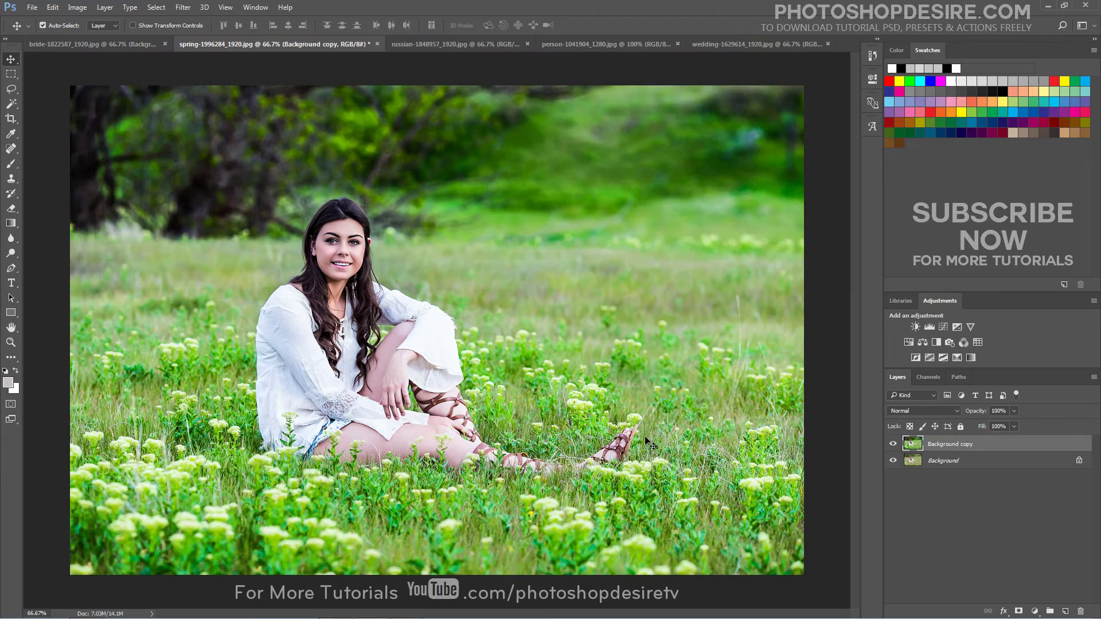
- Toggle the filtered copy's visibility to compare with the original
click(895, 444)
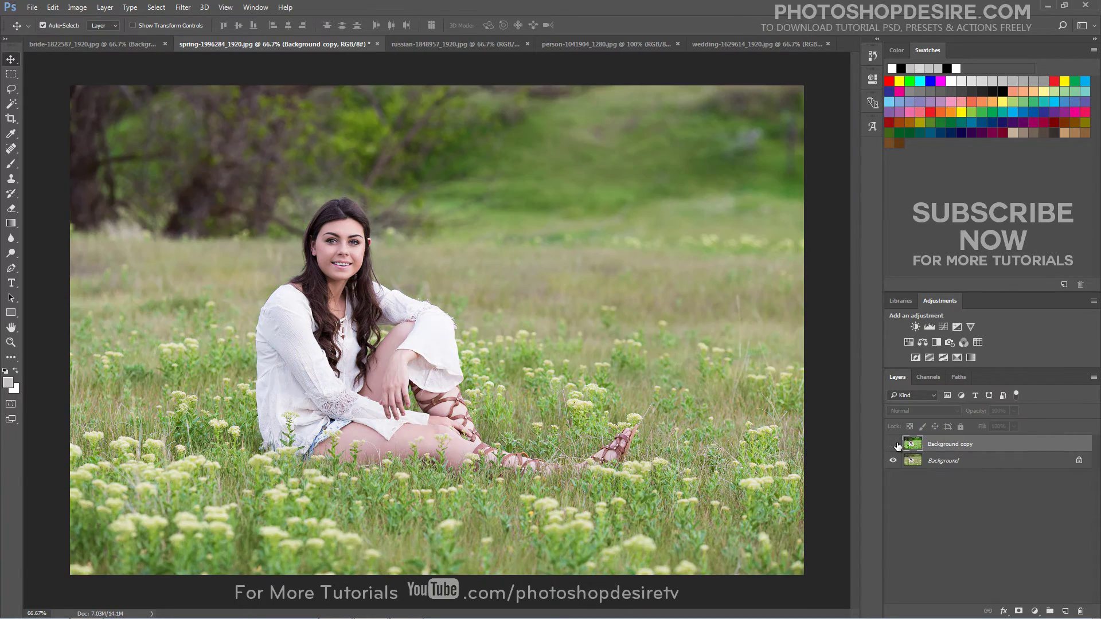
click(894, 444)
click(894, 444)
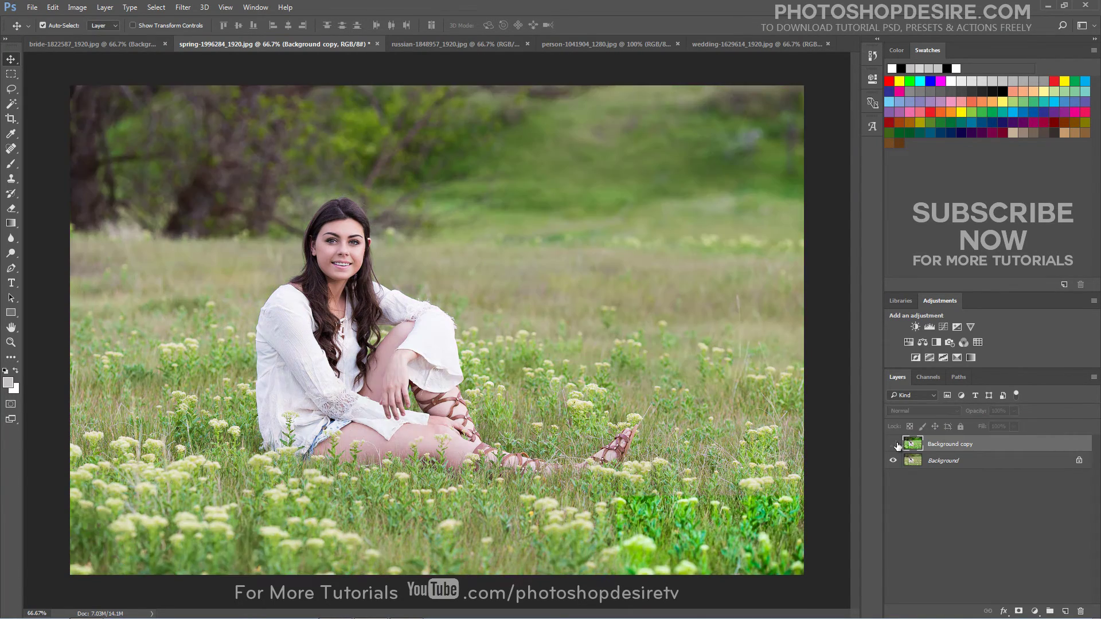
click(894, 444)
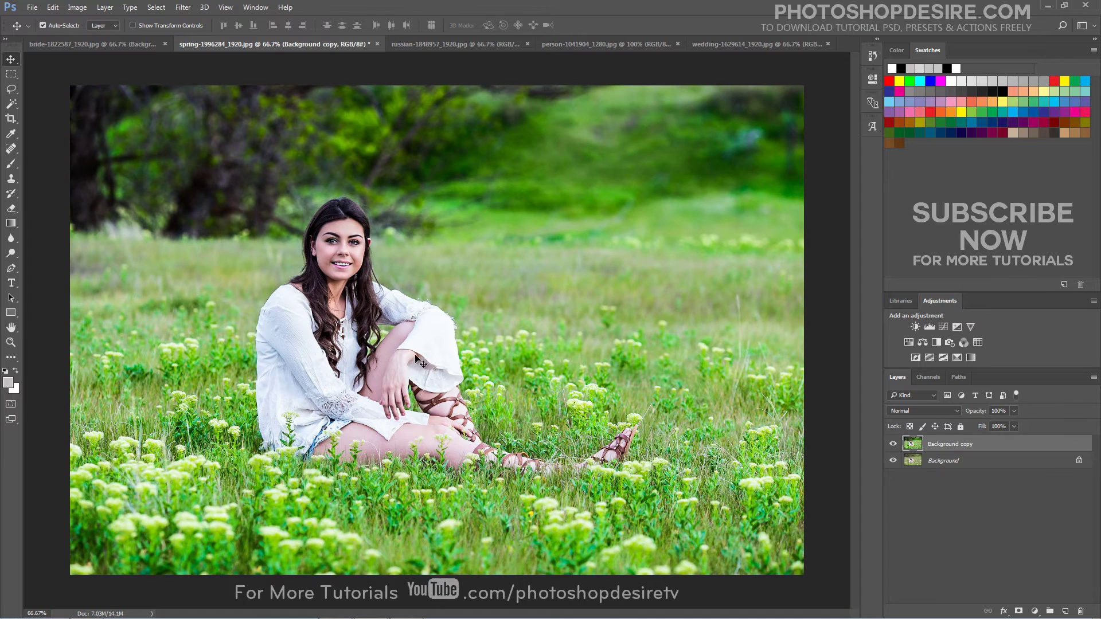
- Switch to russian-1848957_1920.jpg and duplicate its Background layer
click(422, 43)
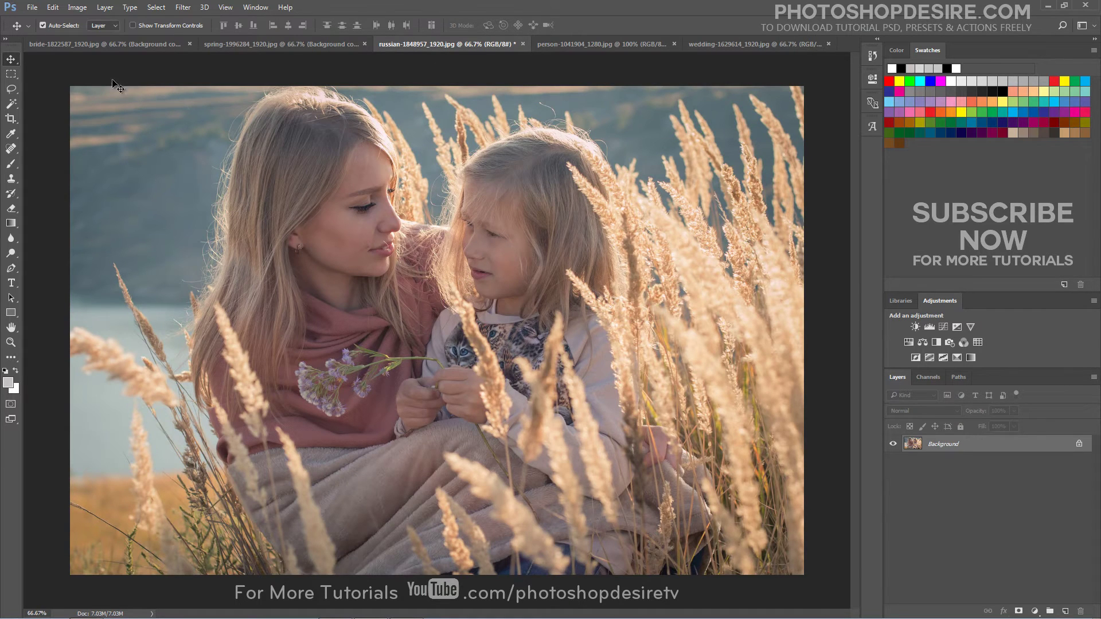
click(105, 7)
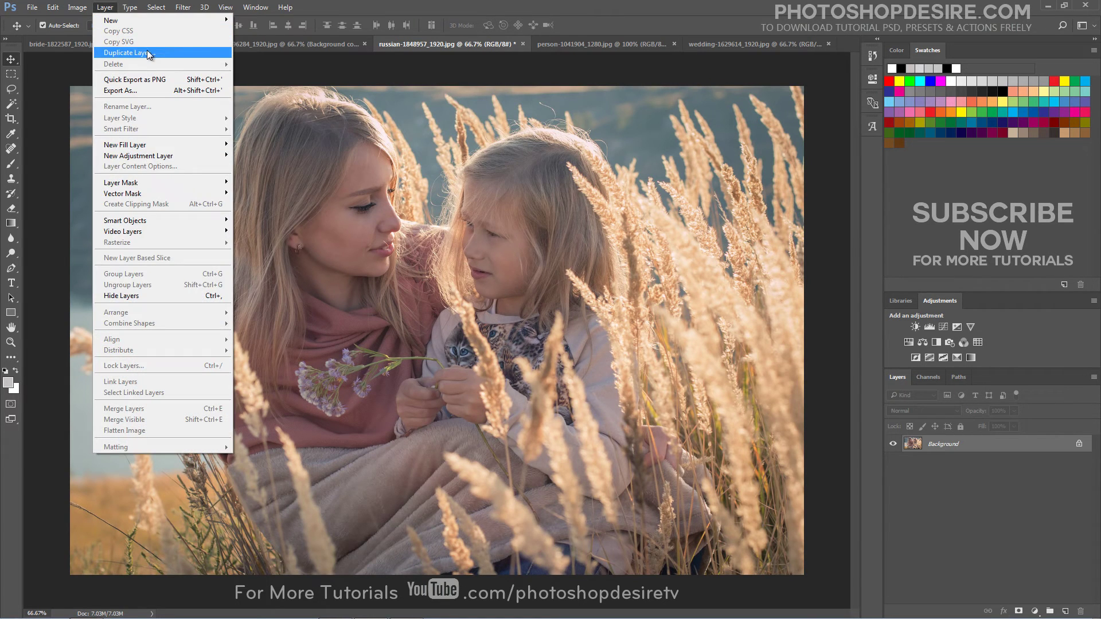
click(147, 52)
click(491, 126)
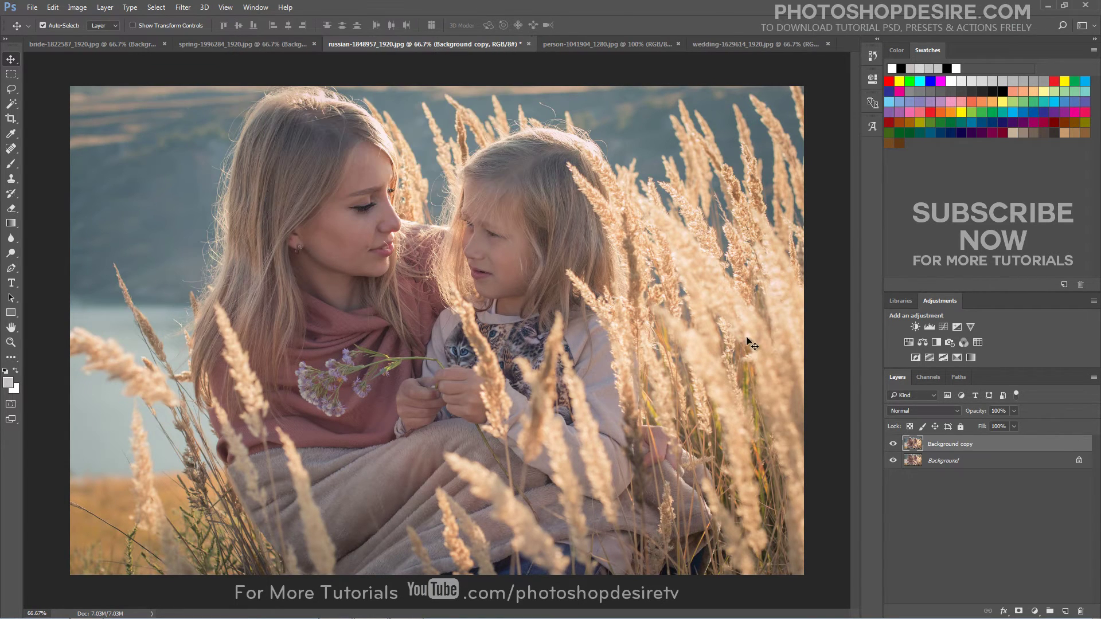
- Open Camera Raw on the copy and apply the CLEAR & VIBRANT preset
click(183, 7)
click(253, 78)
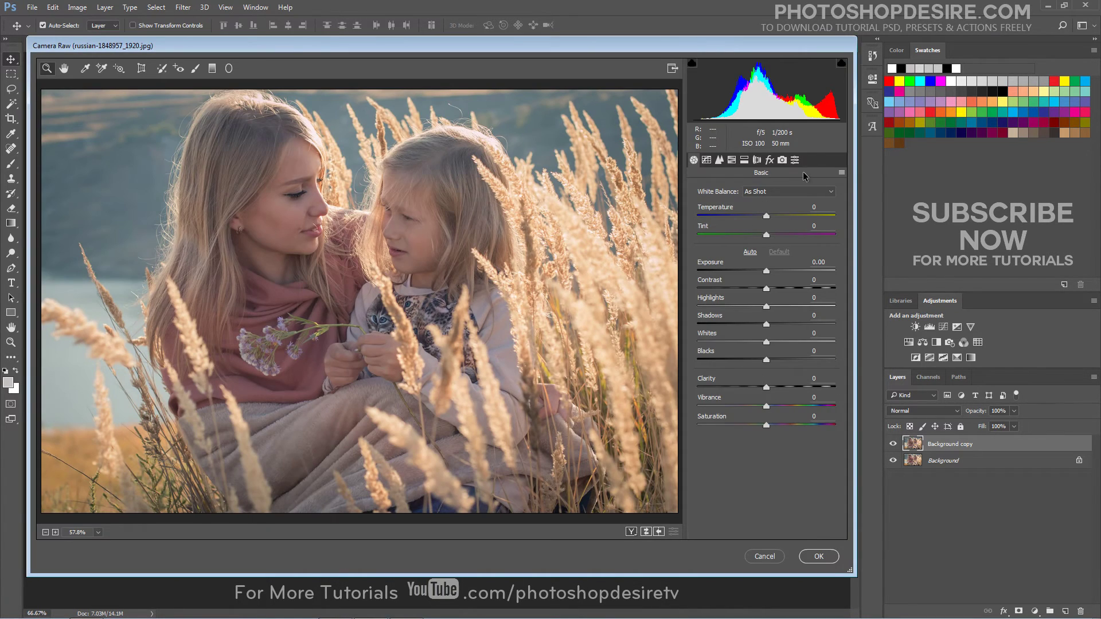
click(795, 160)
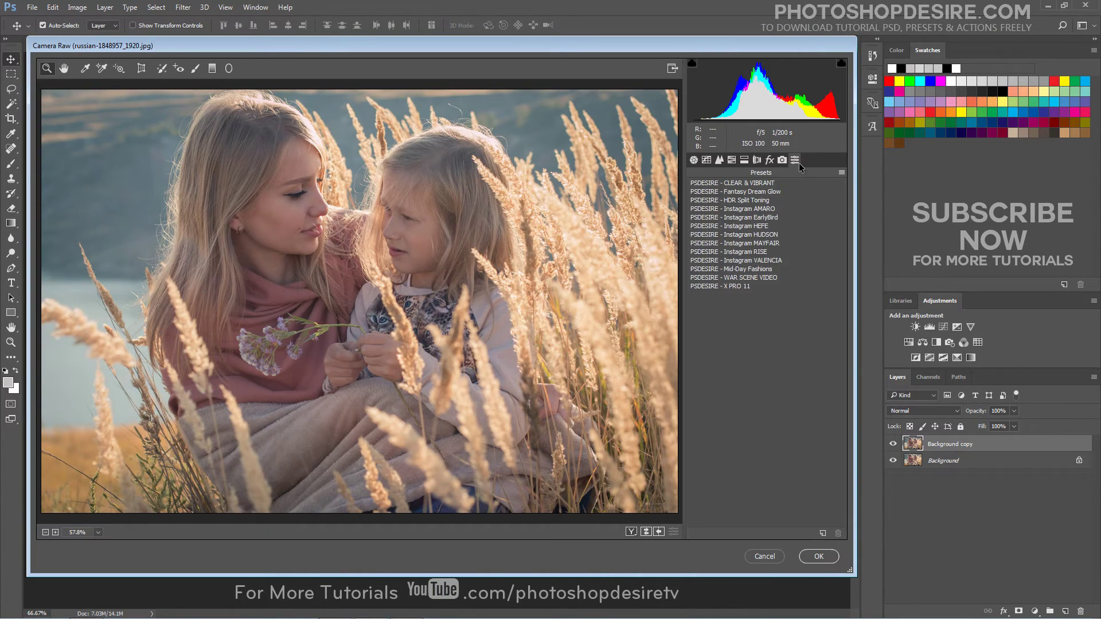
click(763, 184)
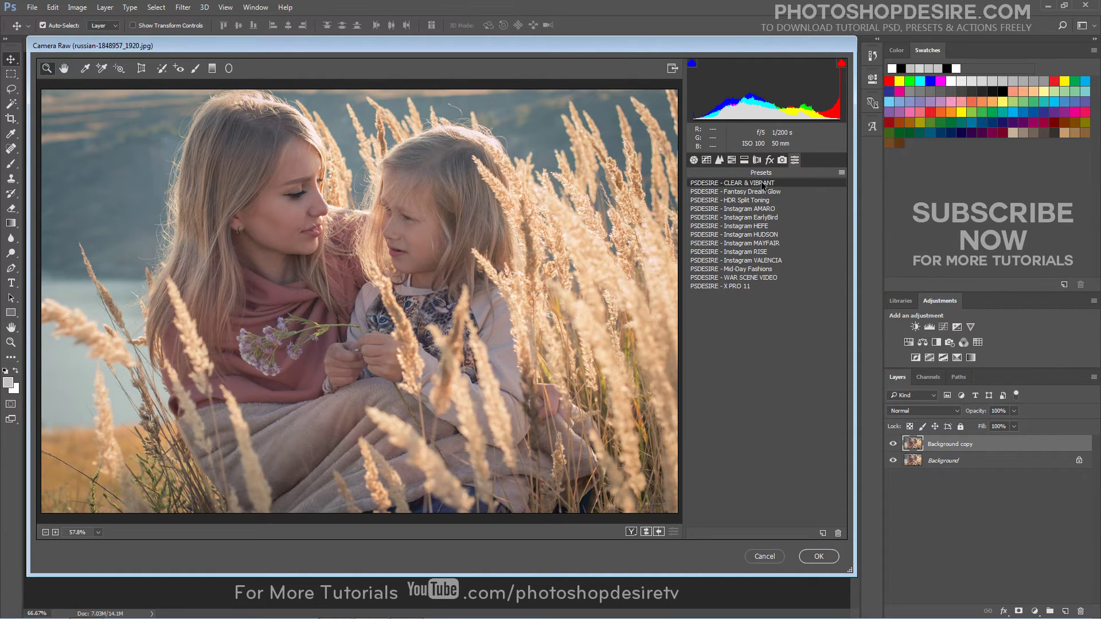
- Set Tint -18 and Temperature -8, apply the filter, and compare before/after
click(694, 160)
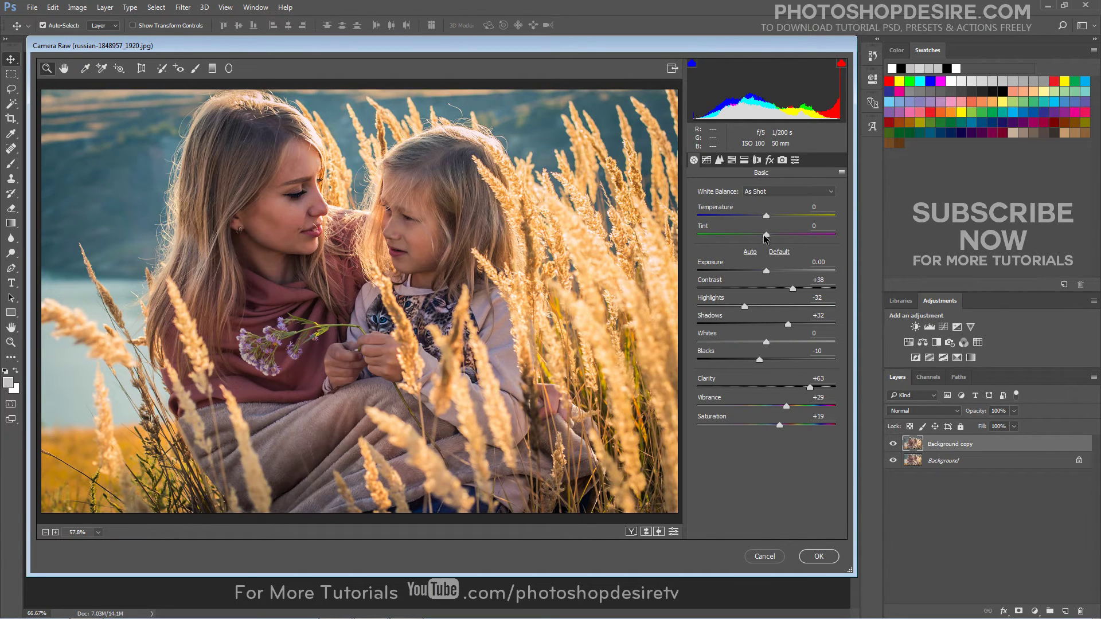
drag(766, 237, 757, 236)
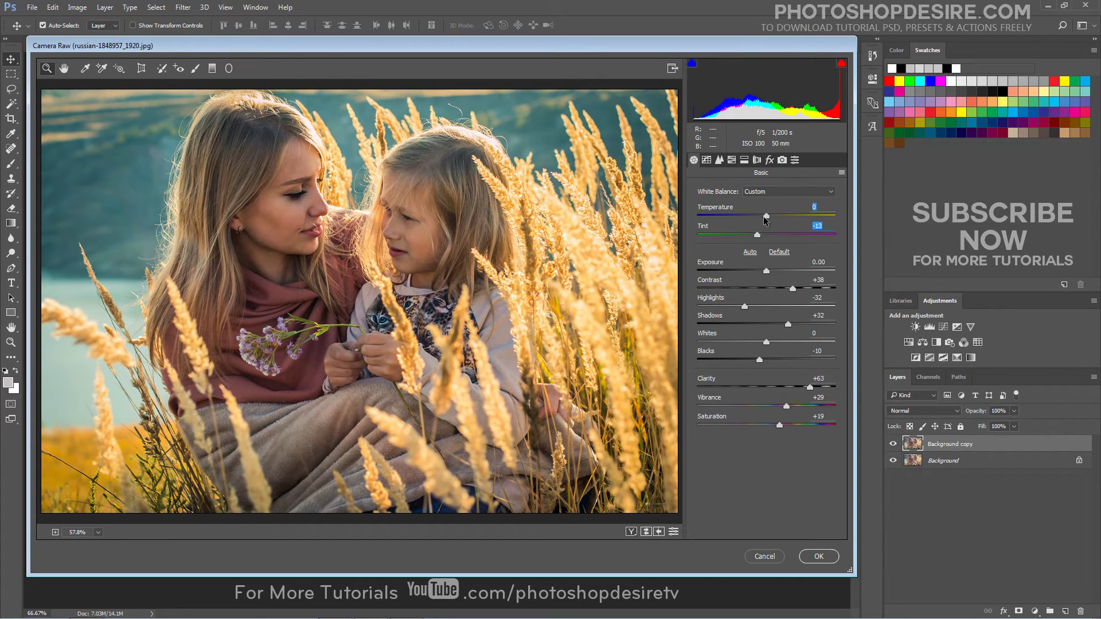
drag(766, 217, 753, 235)
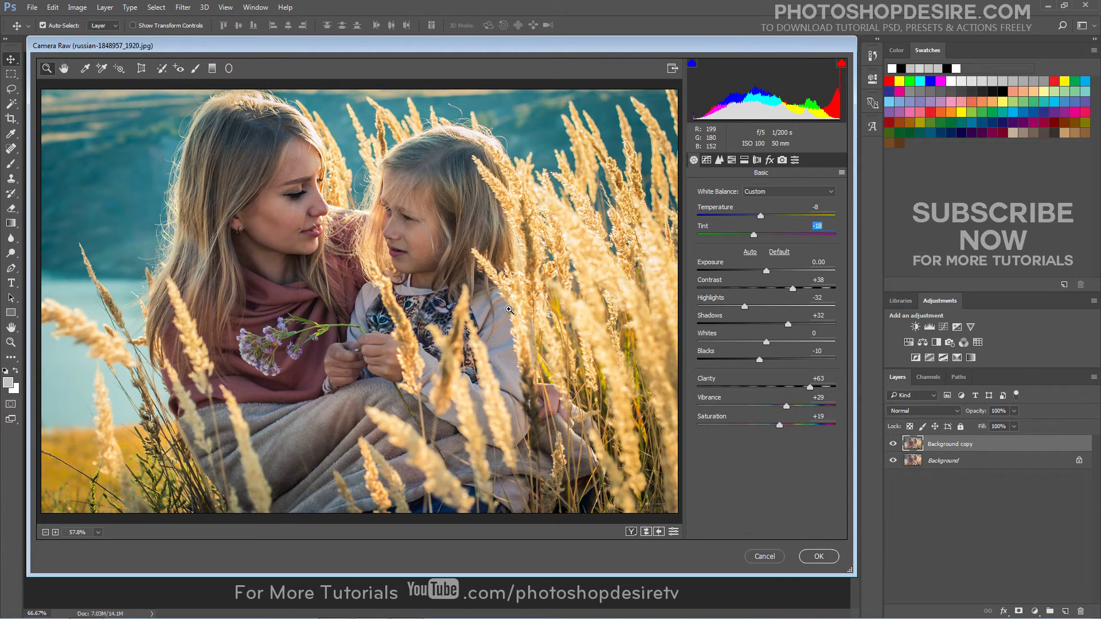
click(818, 557)
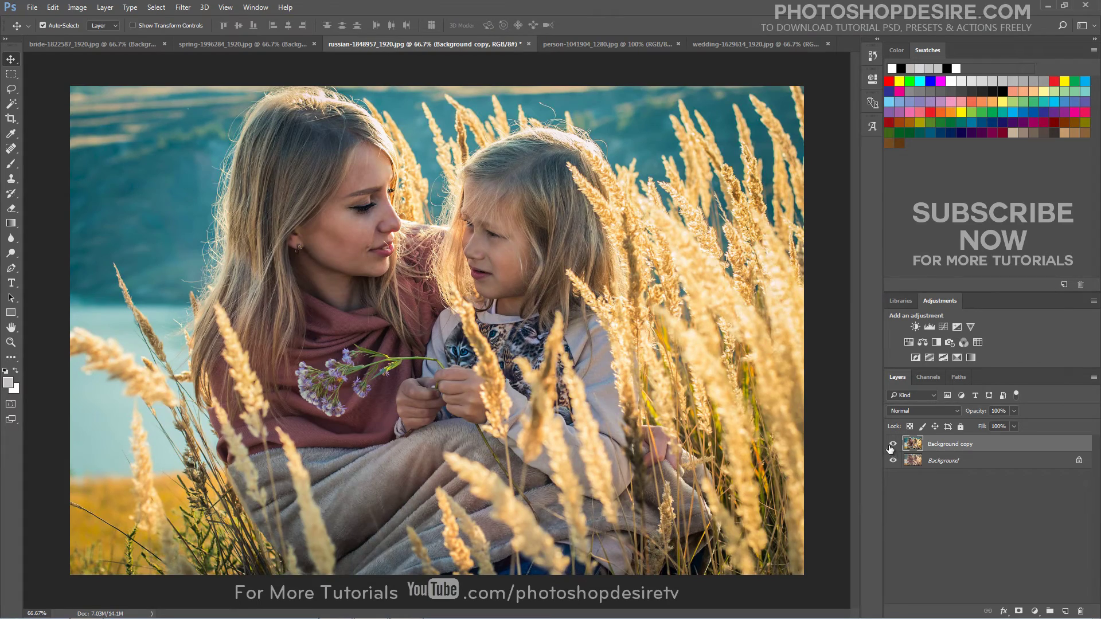
click(892, 445)
click(893, 444)
- Switch to person-1041904_1280.jpg and duplicate its Background layer
click(892, 444)
click(892, 444)
click(579, 44)
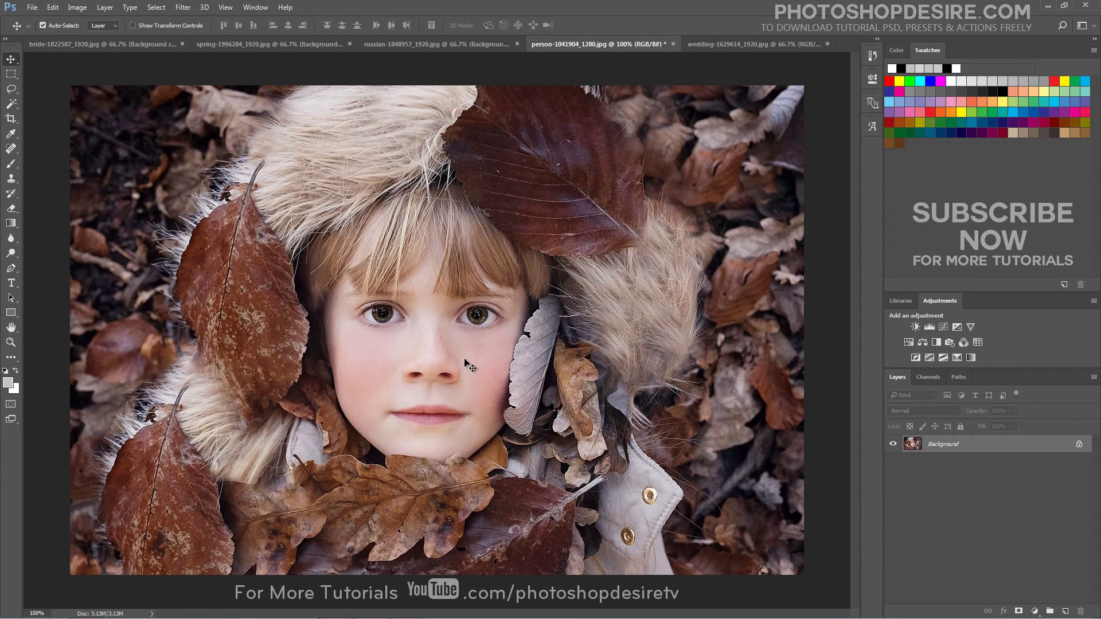
click(105, 7)
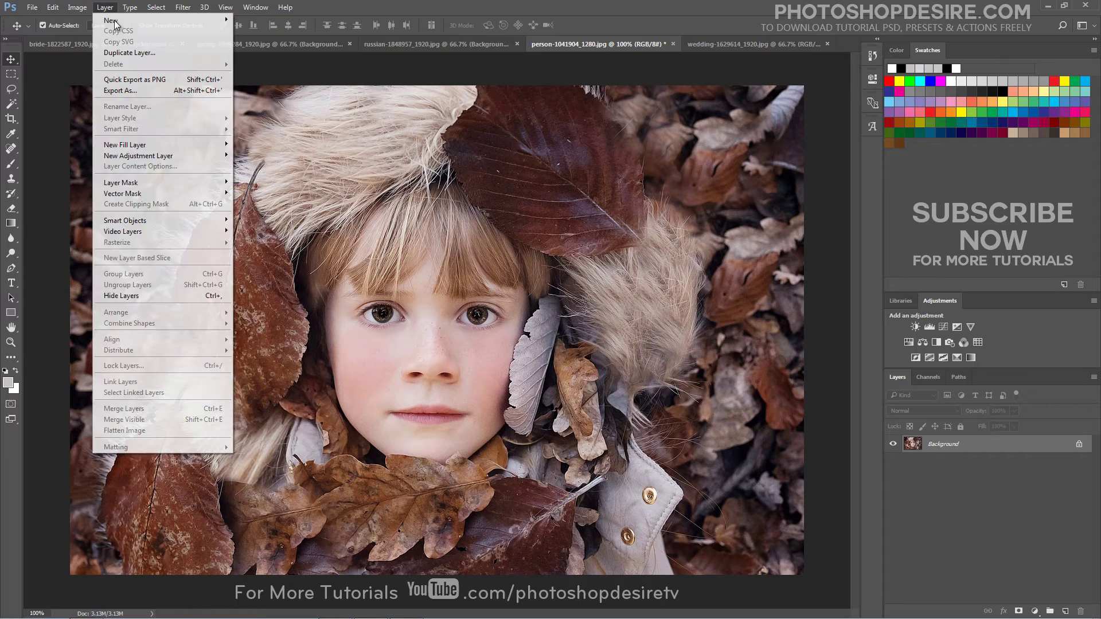
click(170, 53)
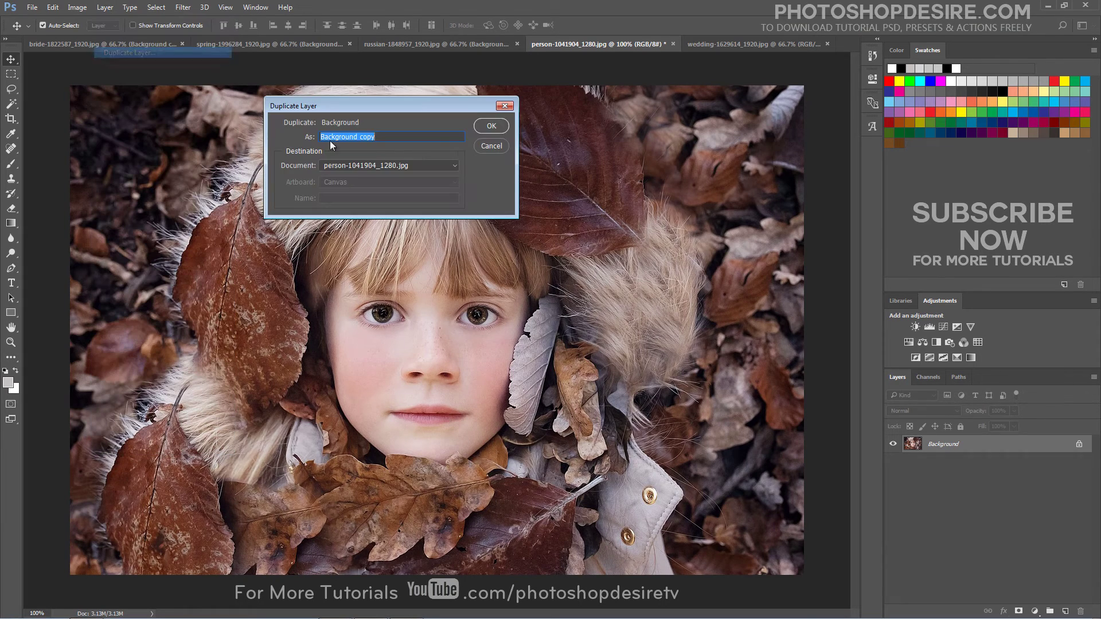
click(481, 128)
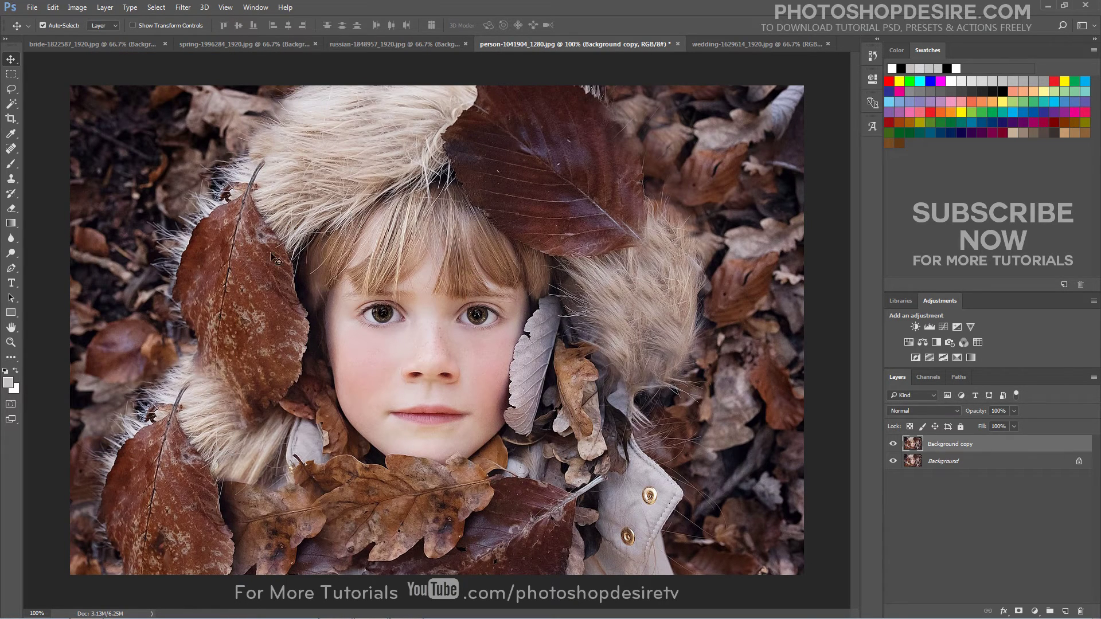
- Apply the CLEAR & VIBRANT Camera Raw preset and lift Blacks to +18
click(183, 7)
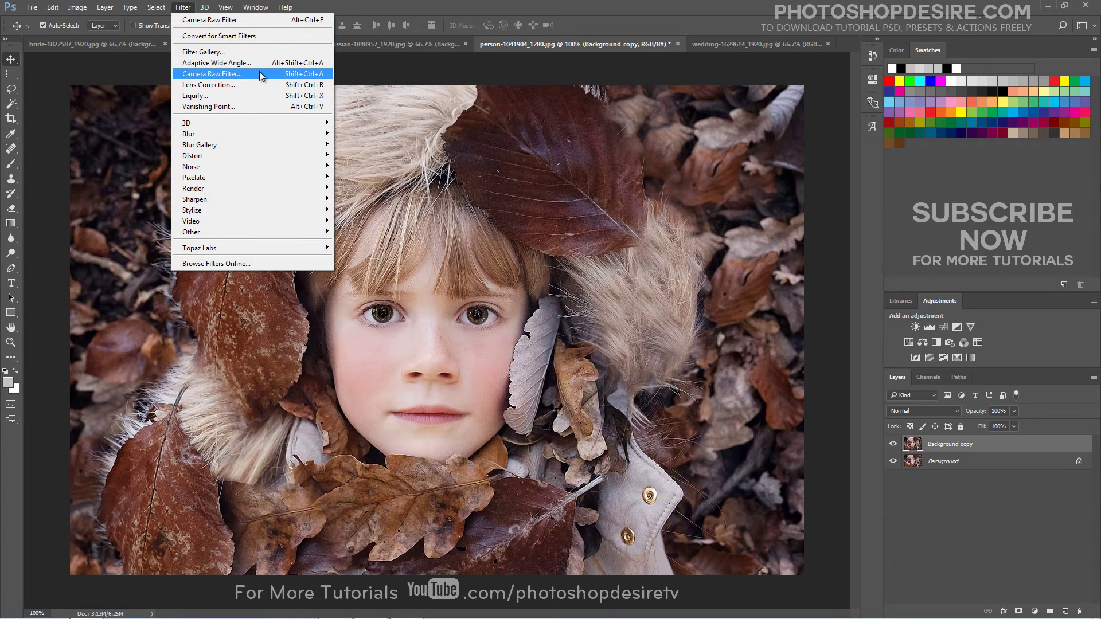
key(ctrl+shift+a)
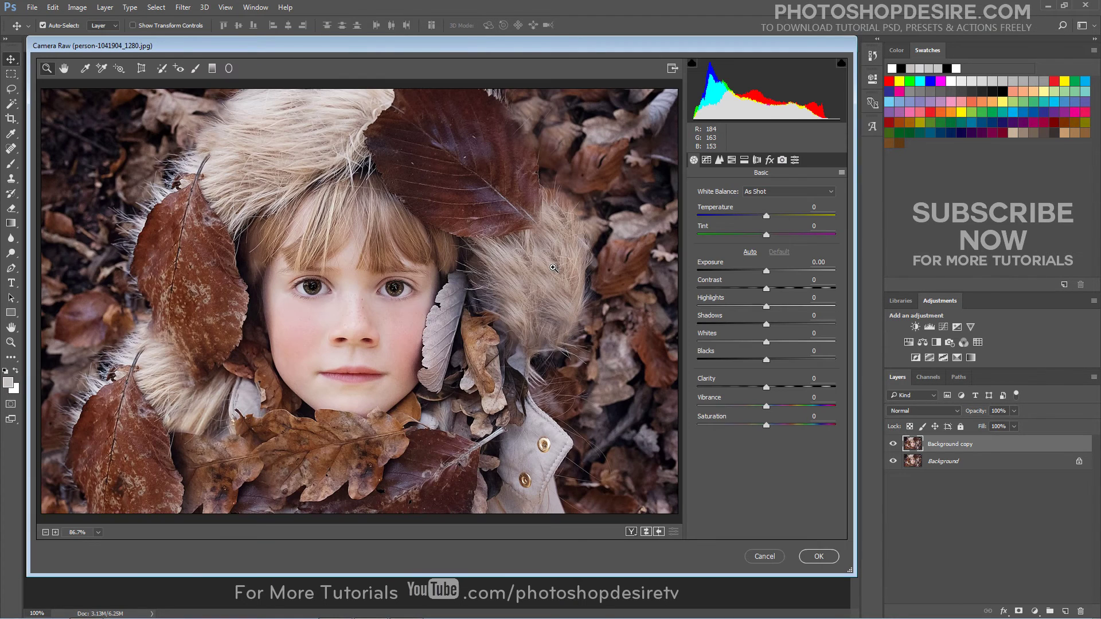
click(795, 160)
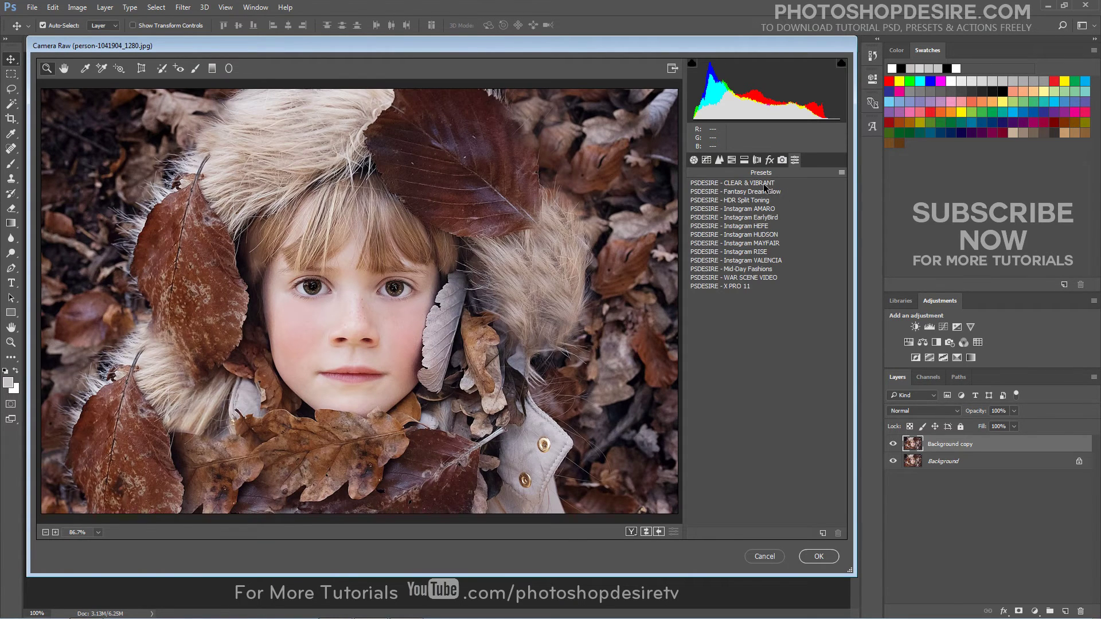
click(765, 183)
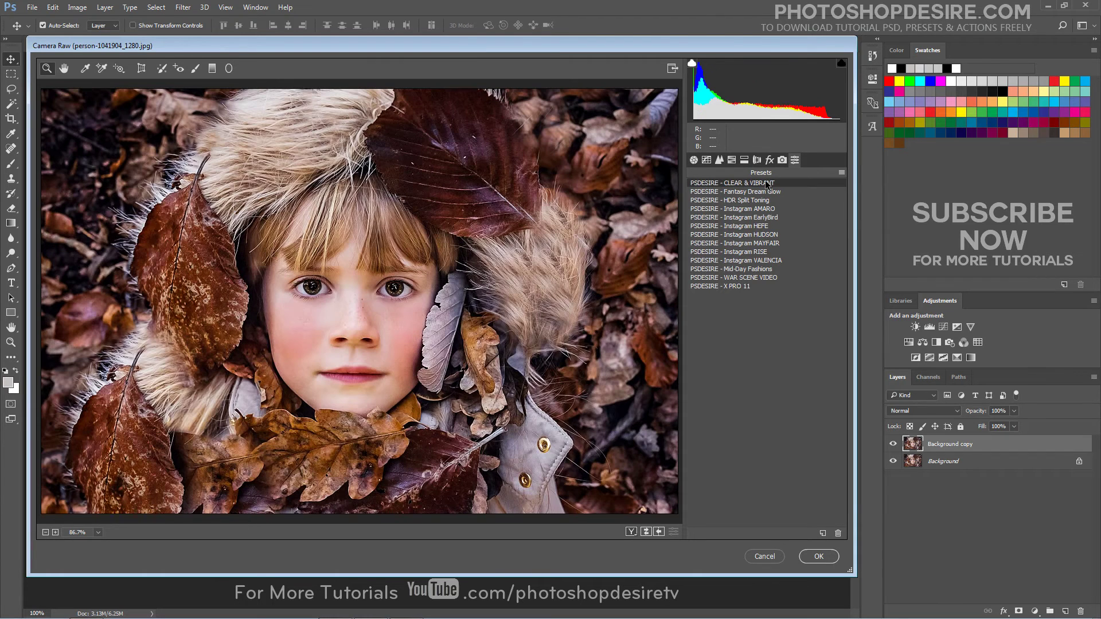
click(693, 161)
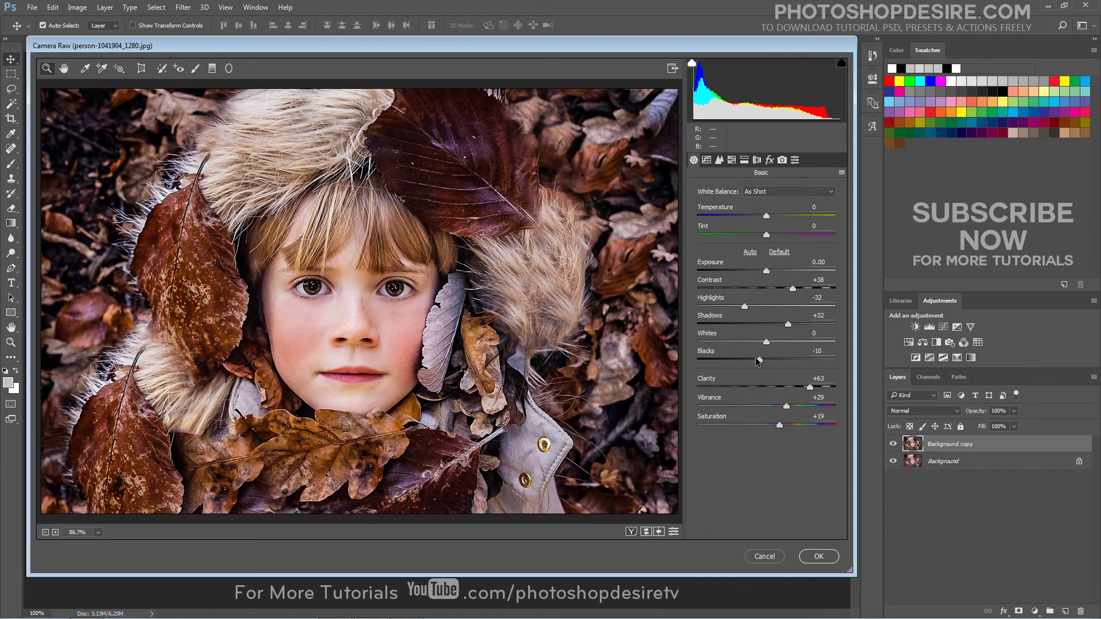
drag(760, 360, 782, 356)
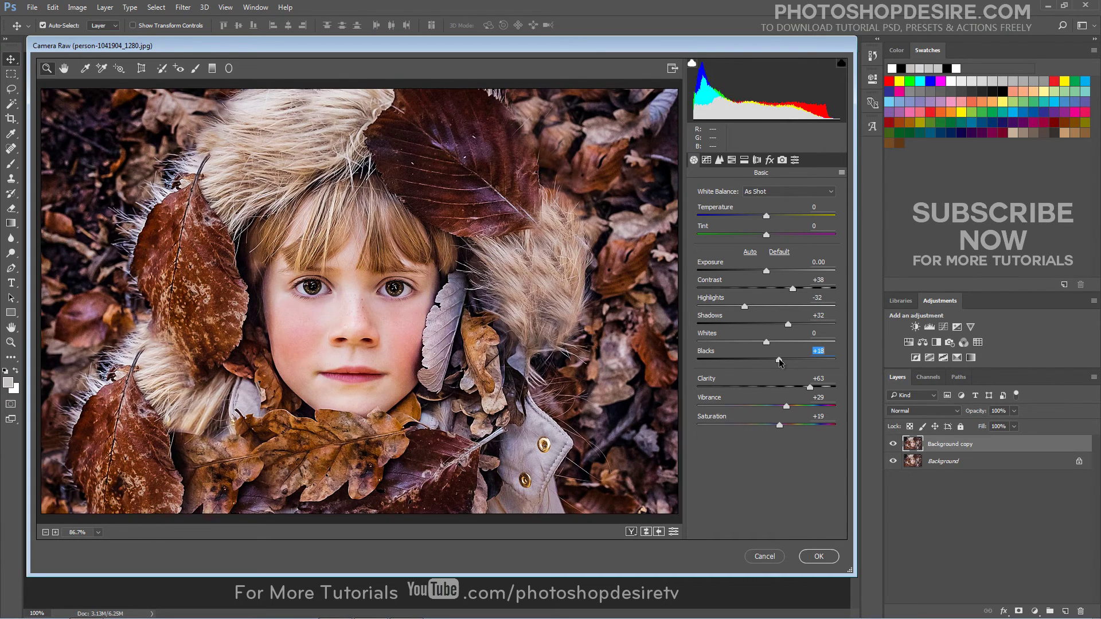
- Commit the Camera Raw filter and toggle the copy layer to compare
click(816, 555)
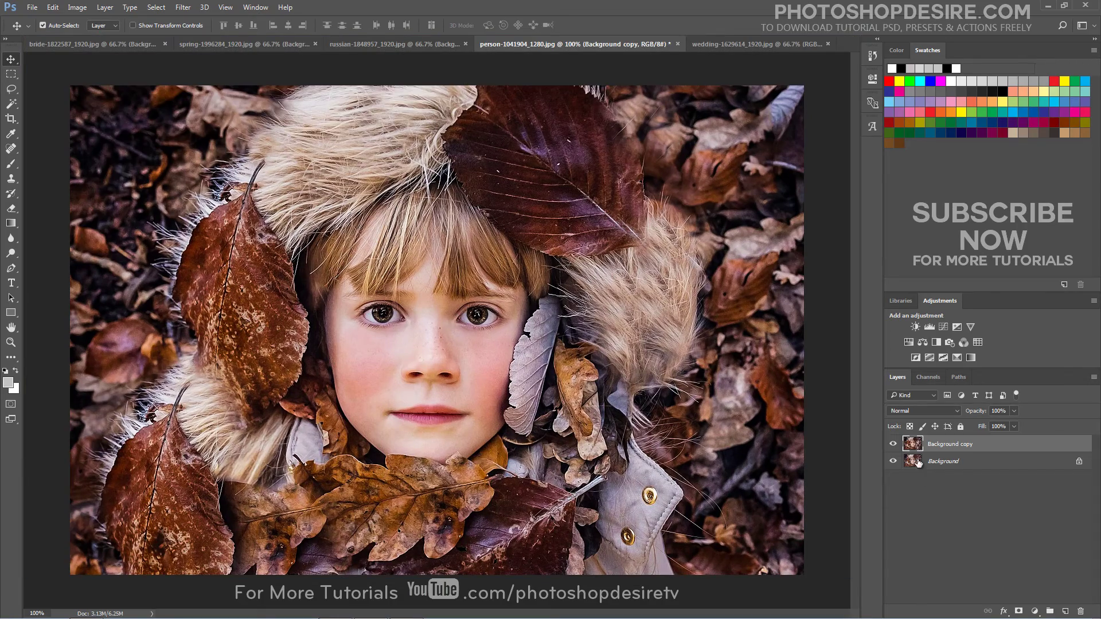
click(893, 445)
click(893, 445)
click(893, 445)
click(893, 445)
- In the wedding photo, duplicate the Background layer into a Background copy
click(707, 43)
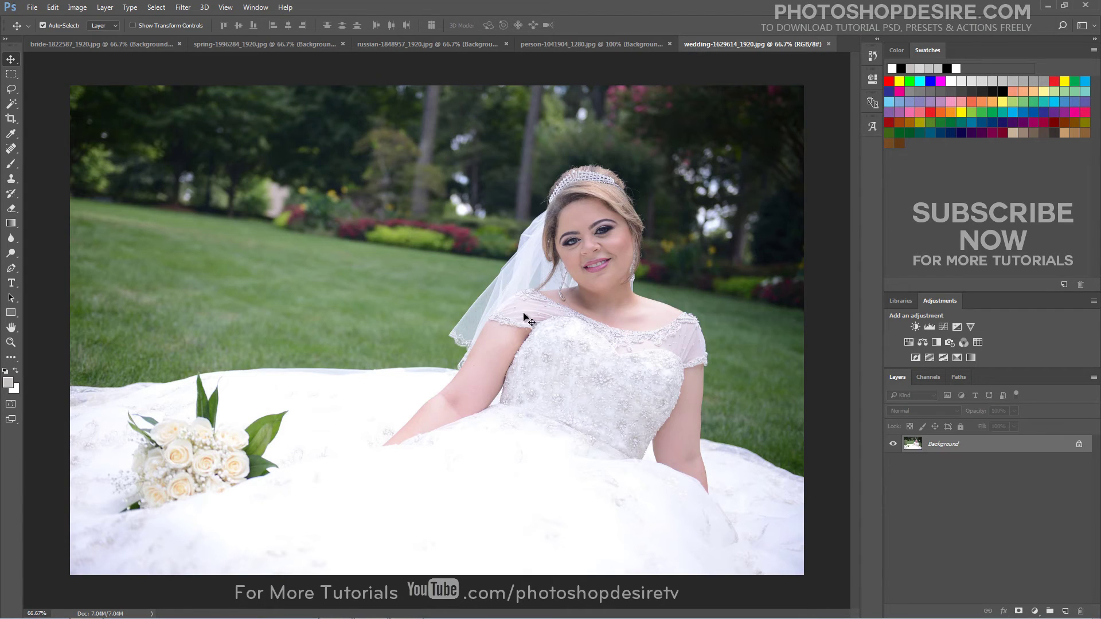
click(106, 8)
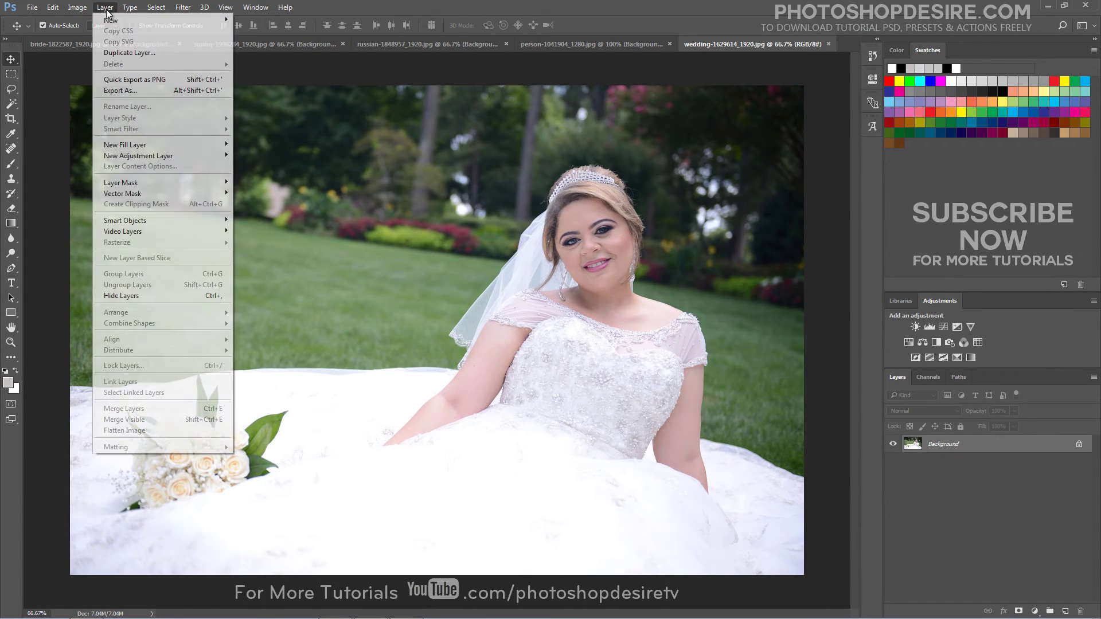
click(170, 53)
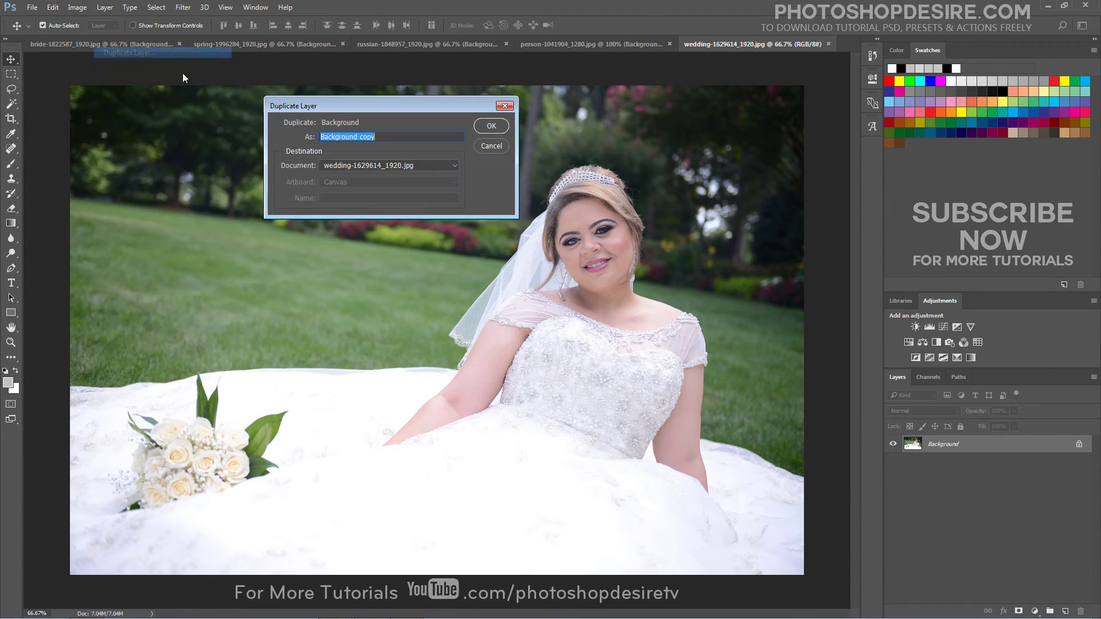
click(480, 125)
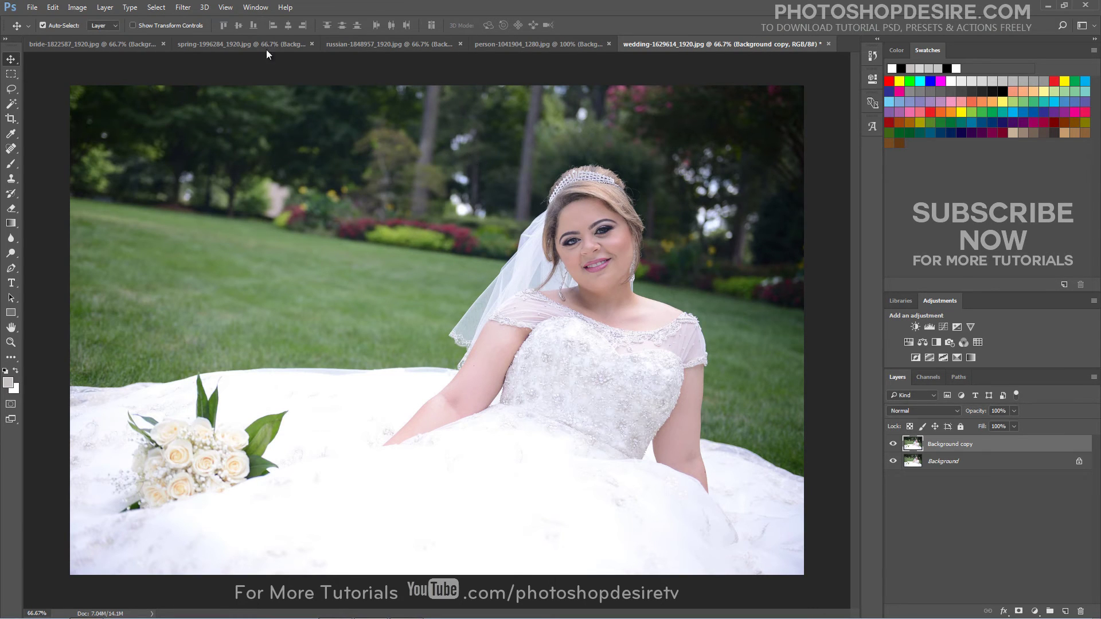
- Apply the CLEAR & VIBRANT preset to the copy through the Camera Raw Filter
click(183, 7)
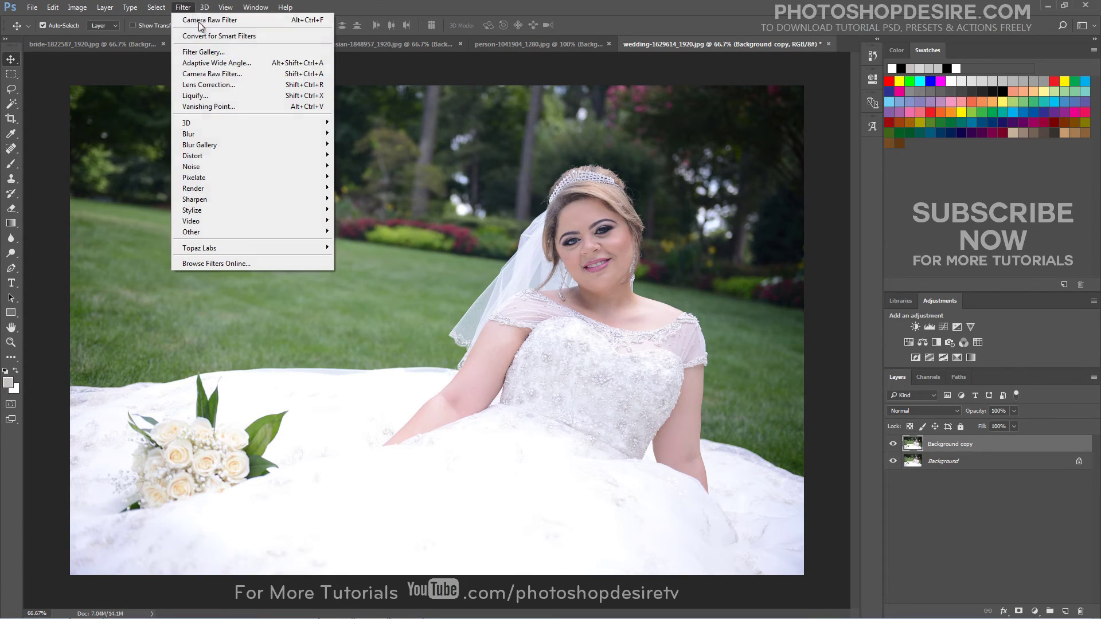
click(267, 74)
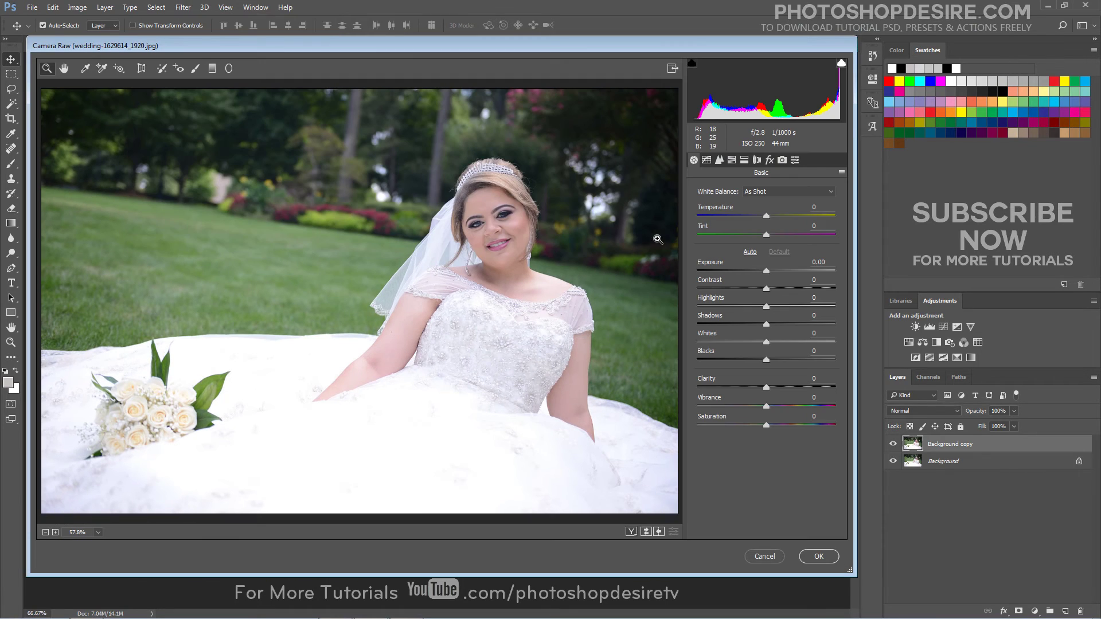
click(796, 161)
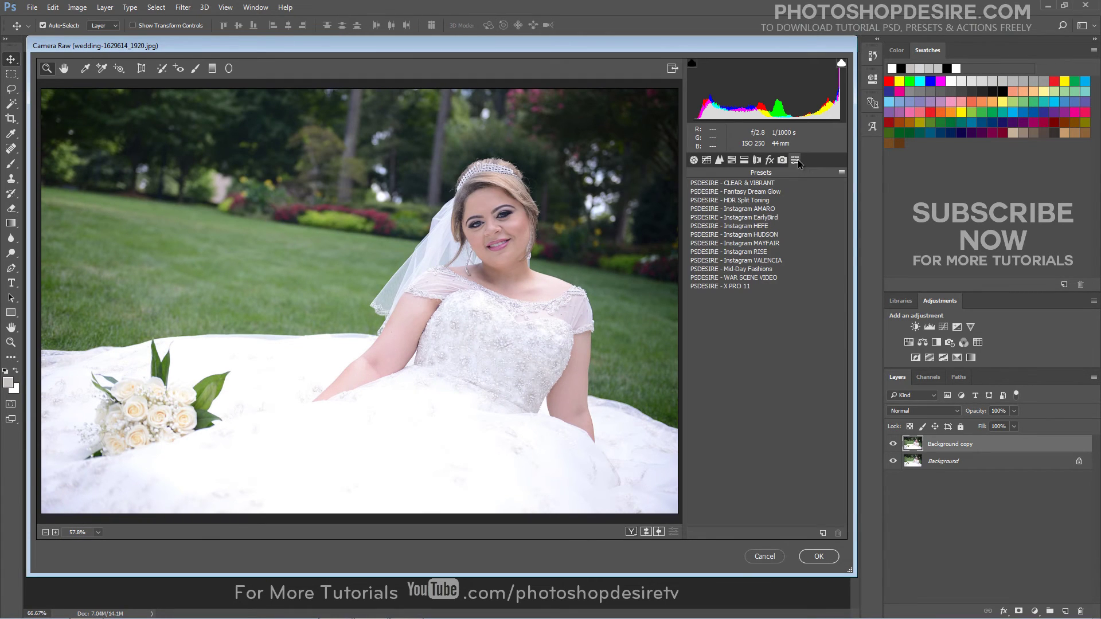
click(771, 183)
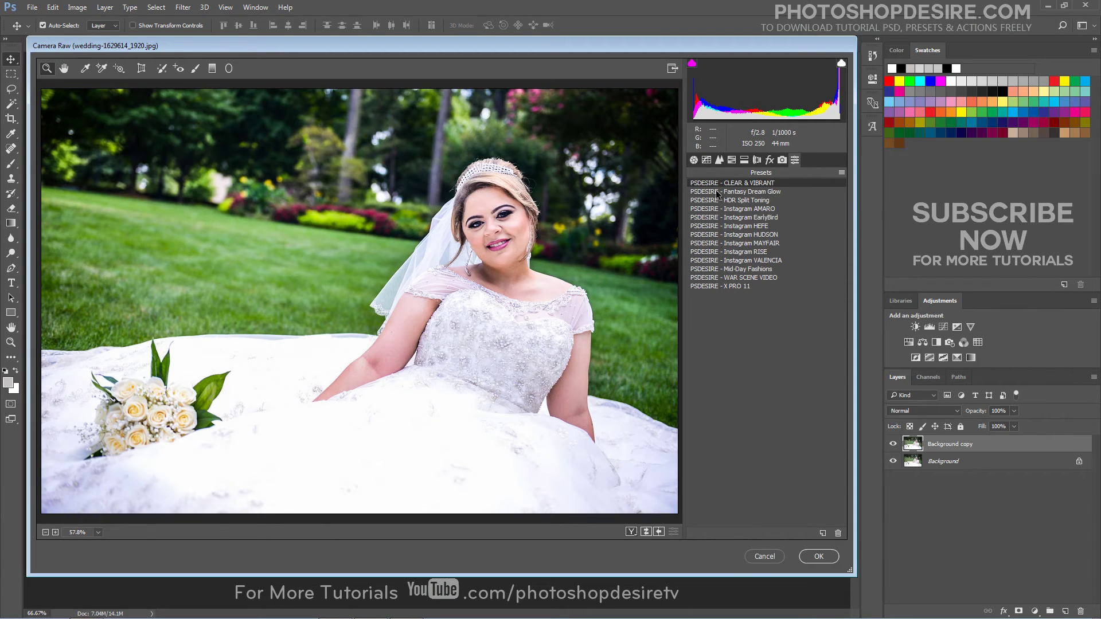
- Warm Temperature to about +13 and set Tint to +10, then apply the Camera Raw edits
click(696, 158)
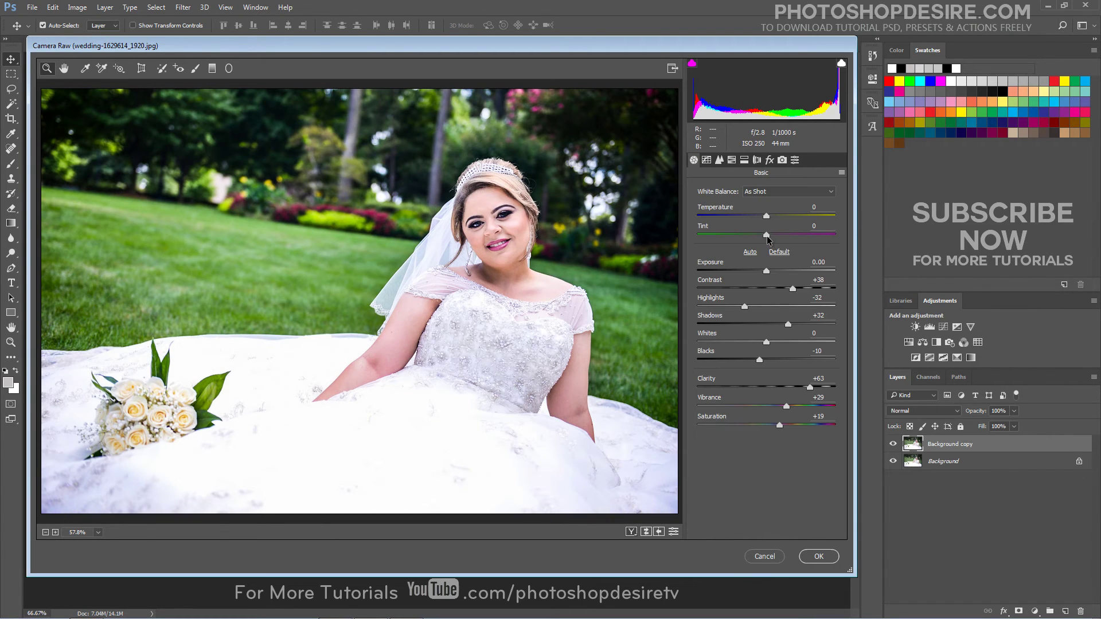
mouse_move(766, 236)
mouse_down()
mouse_move(757, 216)
mouse_move(768, 215)
mouse_up()
drag(770, 218, 770, 216)
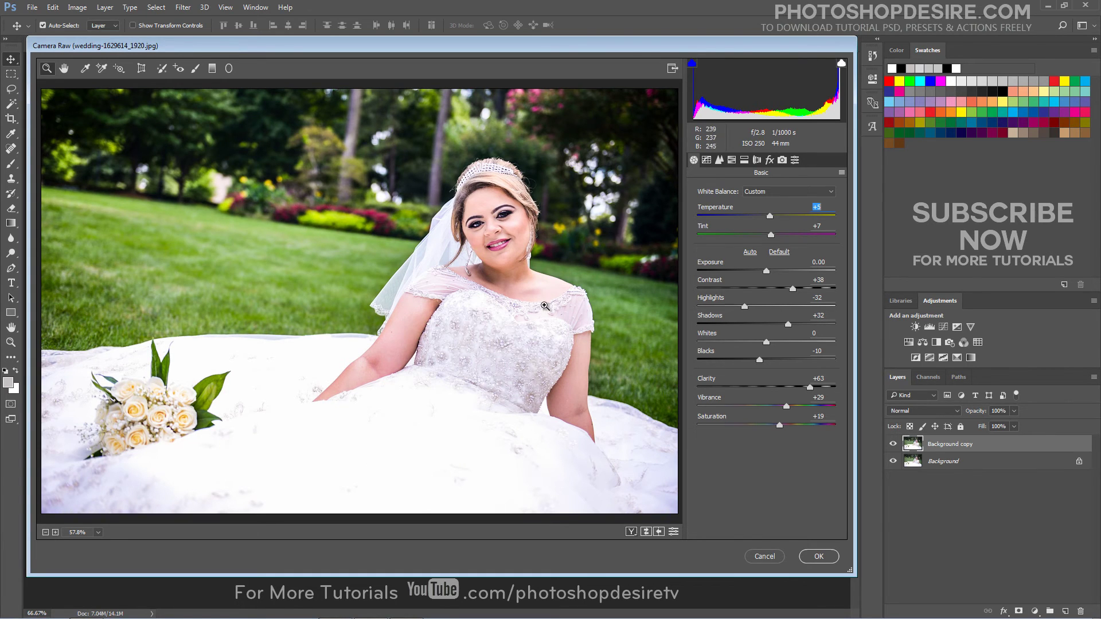
mouse_move(771, 236)
mouse_down()
mouse_move(760, 236)
mouse_move(776, 235)
mouse_up()
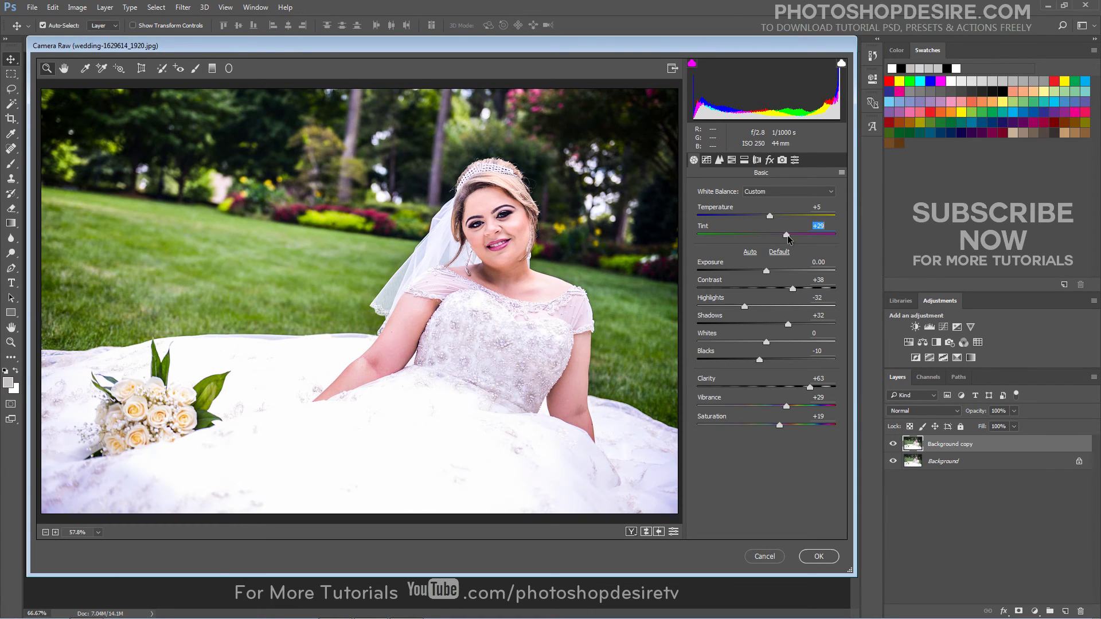
drag(788, 239, 779, 238)
drag(772, 218, 766, 222)
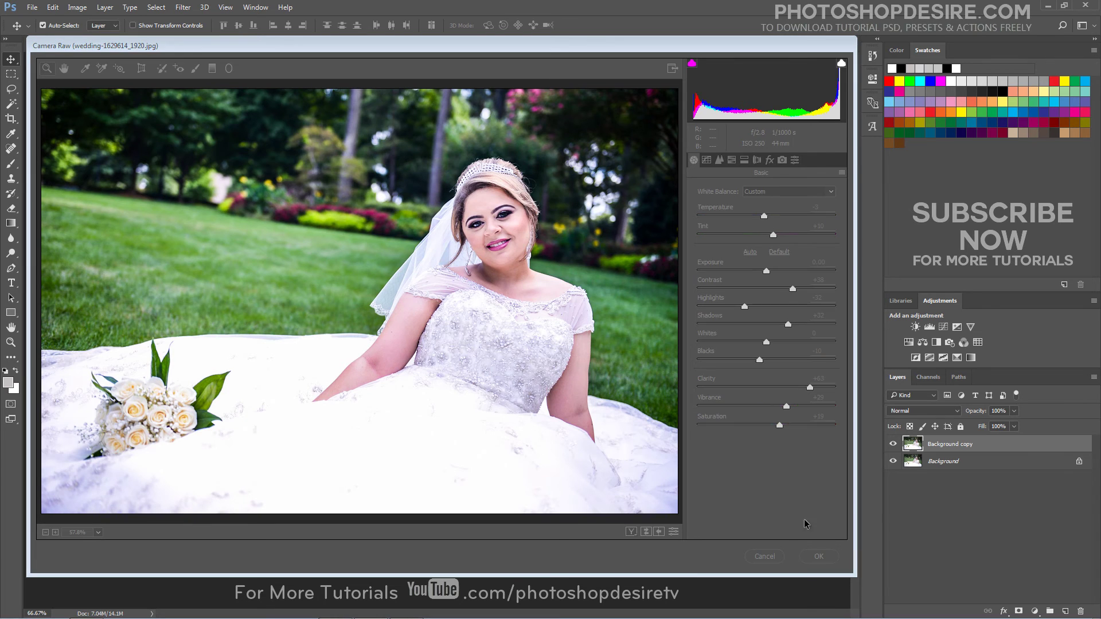
click(823, 555)
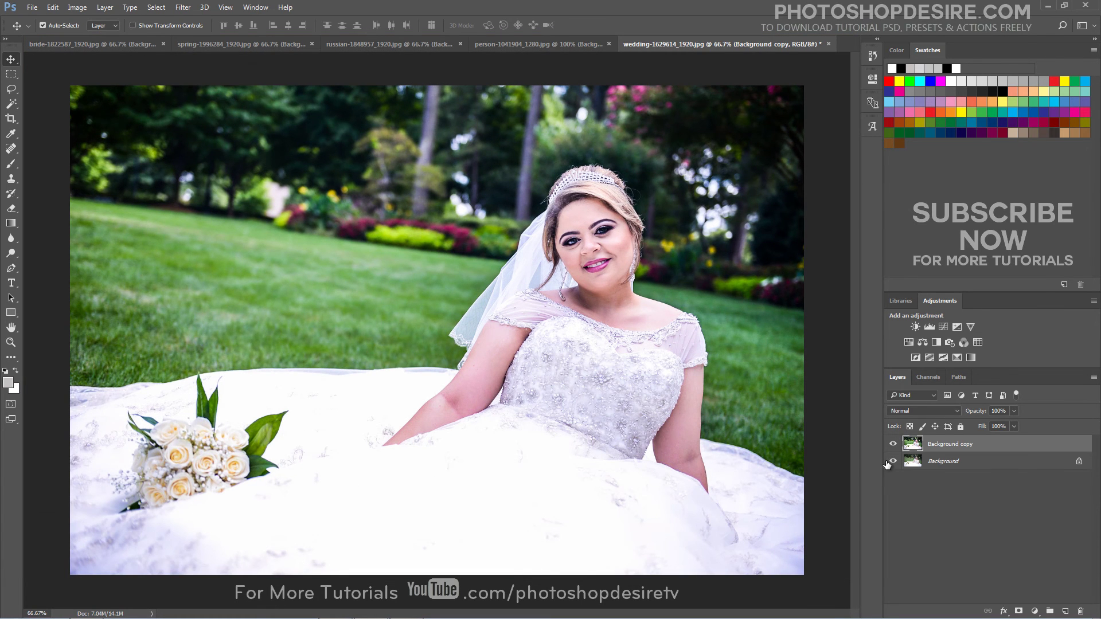
- Toggle the edited copy's visibility to compare it with the original, leaving it visible
click(893, 444)
click(894, 444)
click(893, 445)
click(894, 445)
click(893, 446)
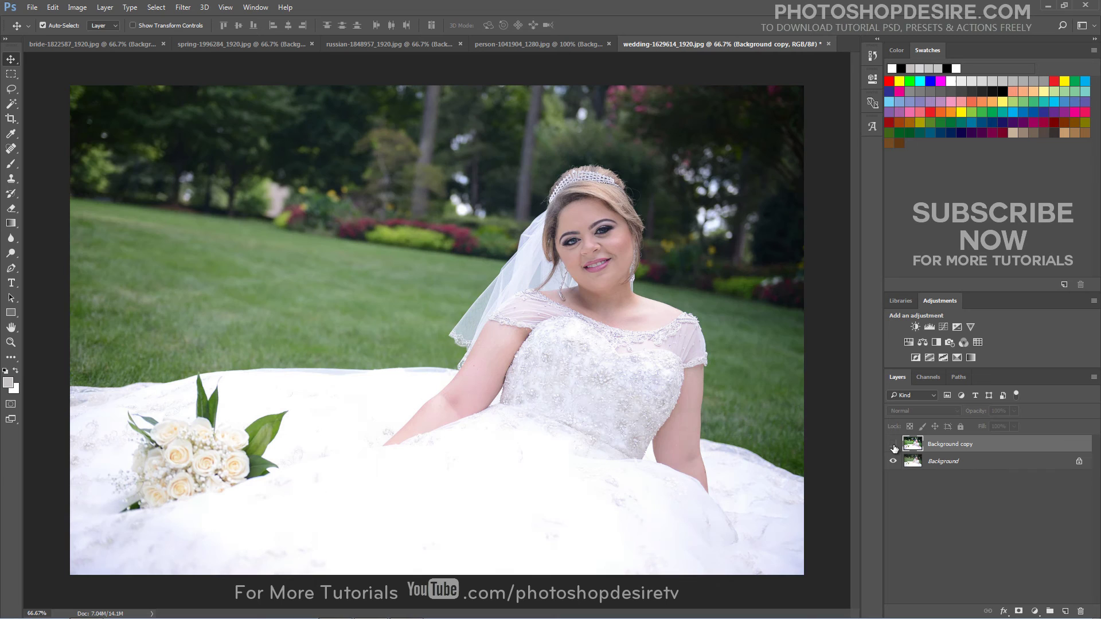
click(893, 446)
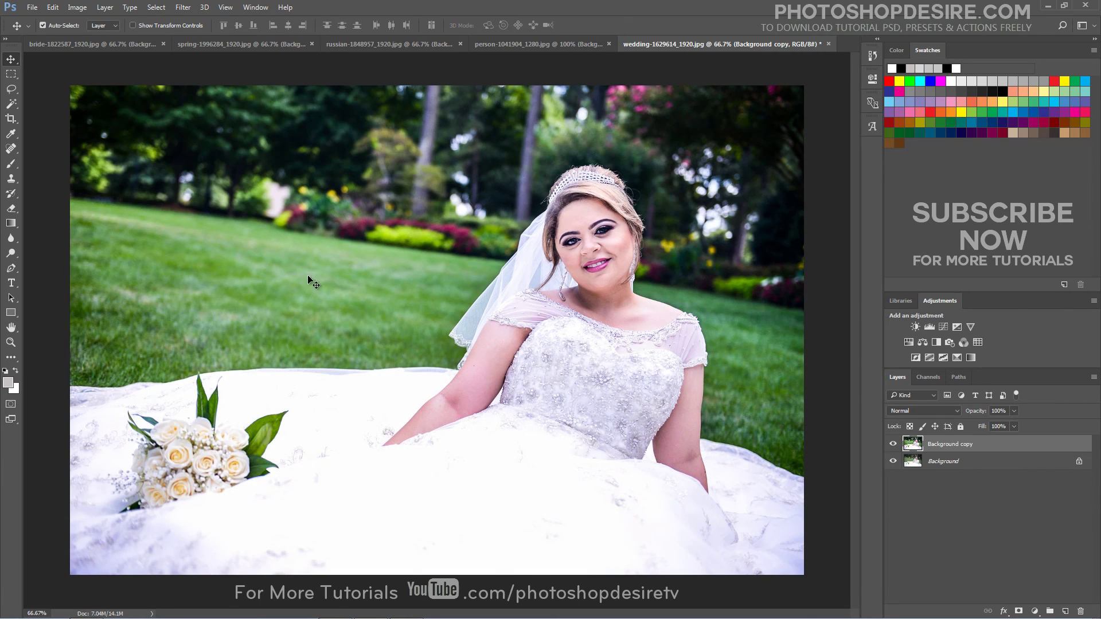
click(116, 46)
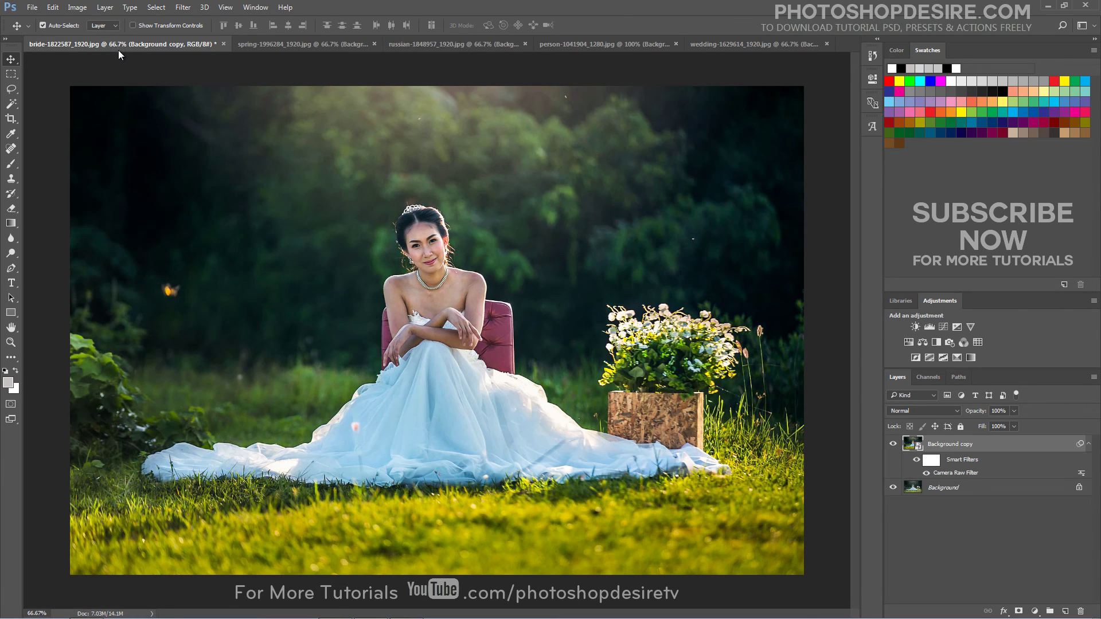
click(893, 446)
click(892, 446)
click(275, 44)
click(893, 444)
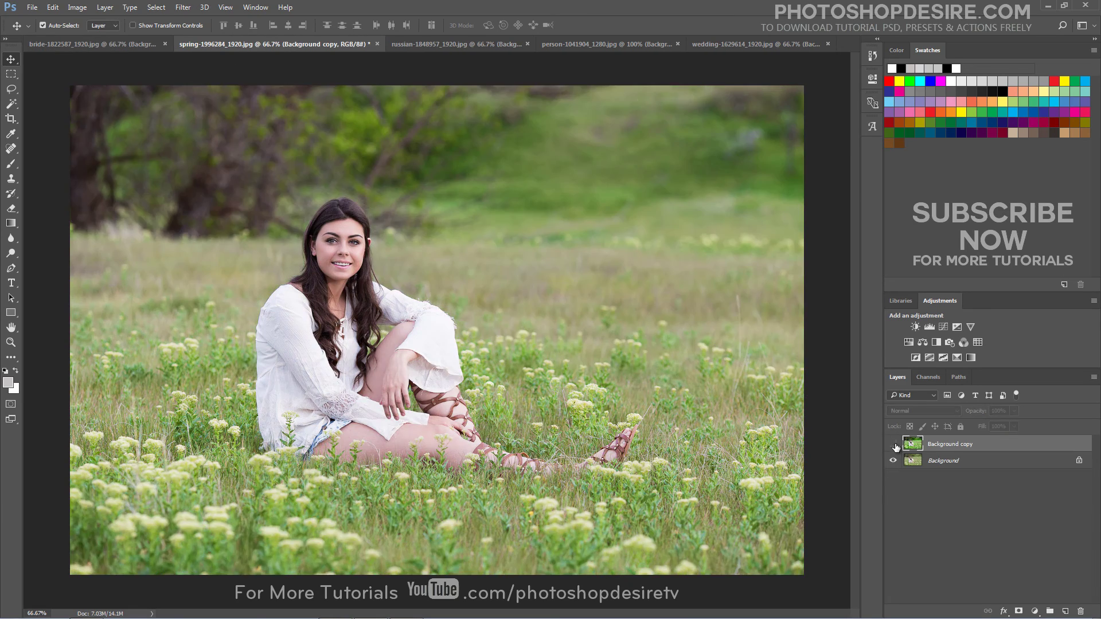
click(893, 444)
click(480, 43)
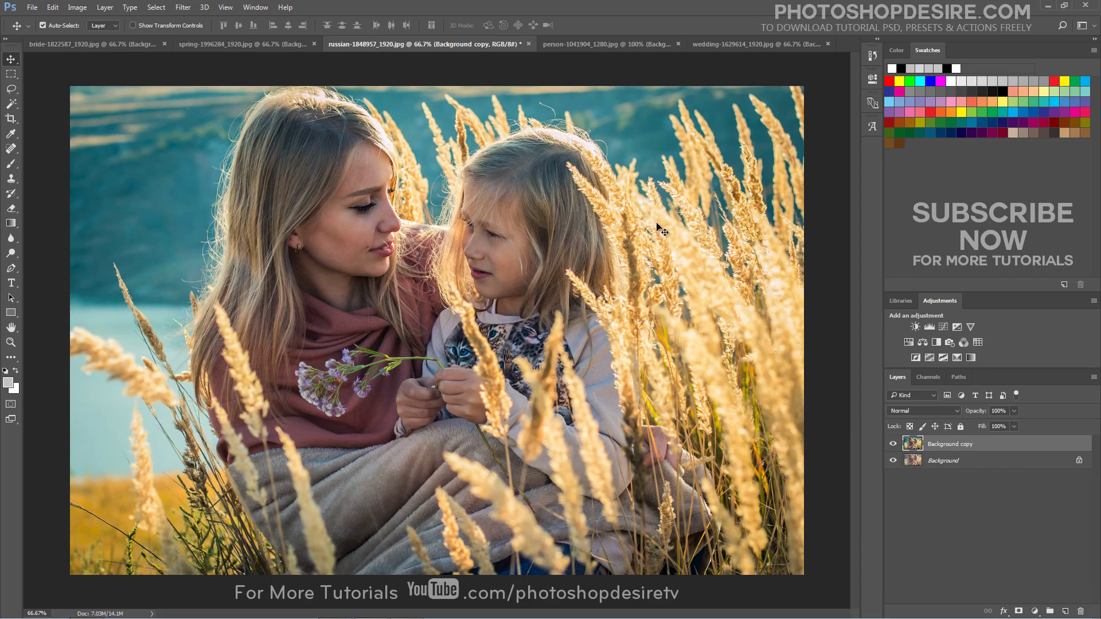
click(892, 444)
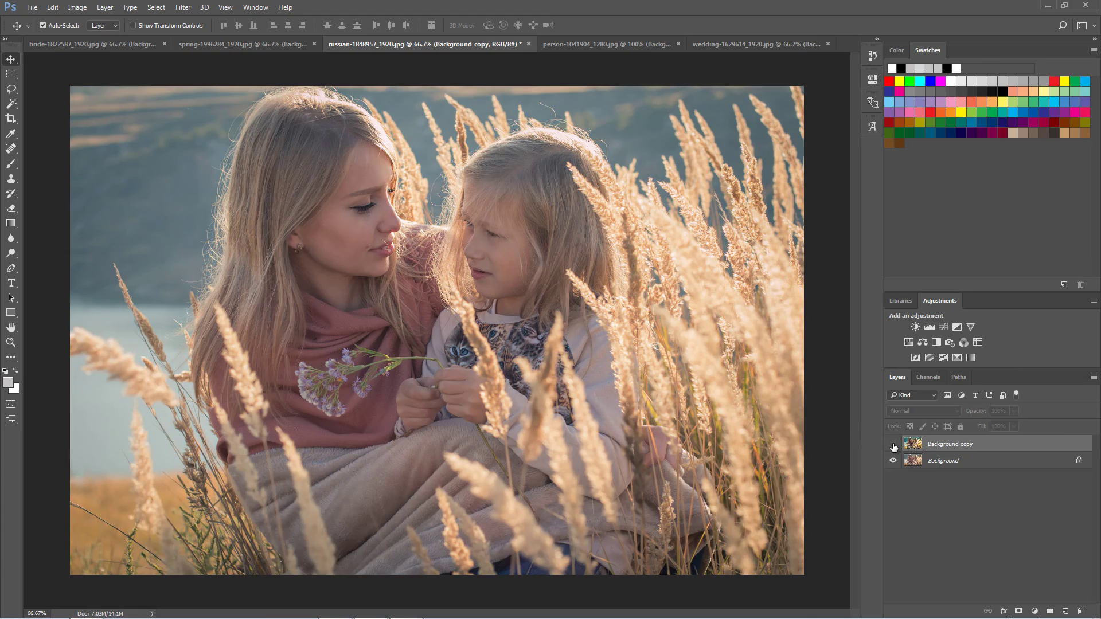
click(892, 444)
click(580, 44)
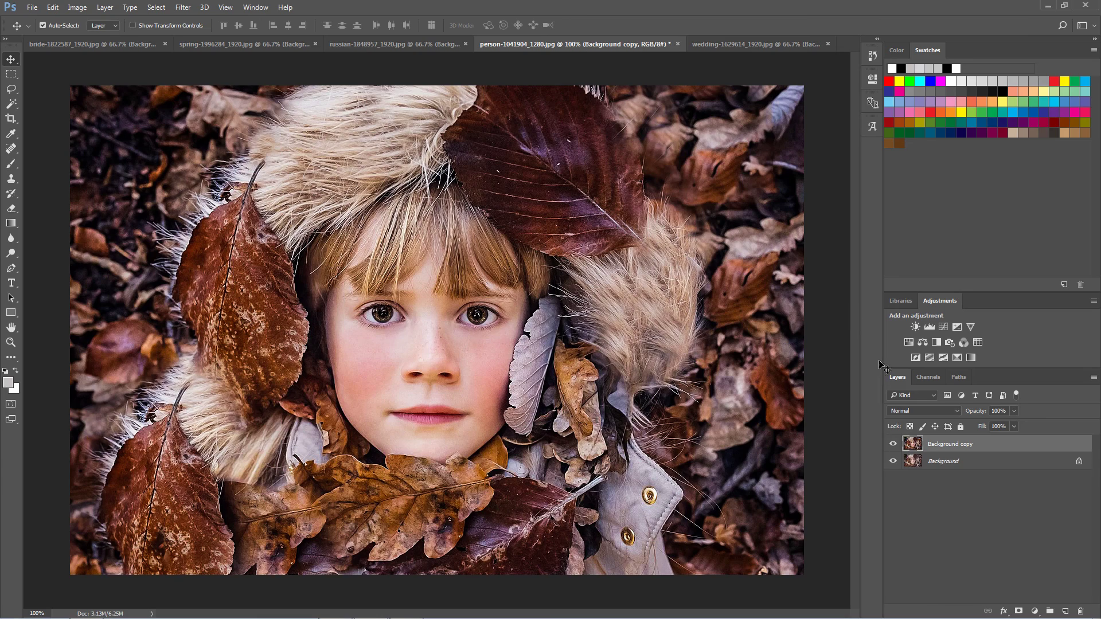
click(892, 445)
click(892, 444)
click(724, 44)
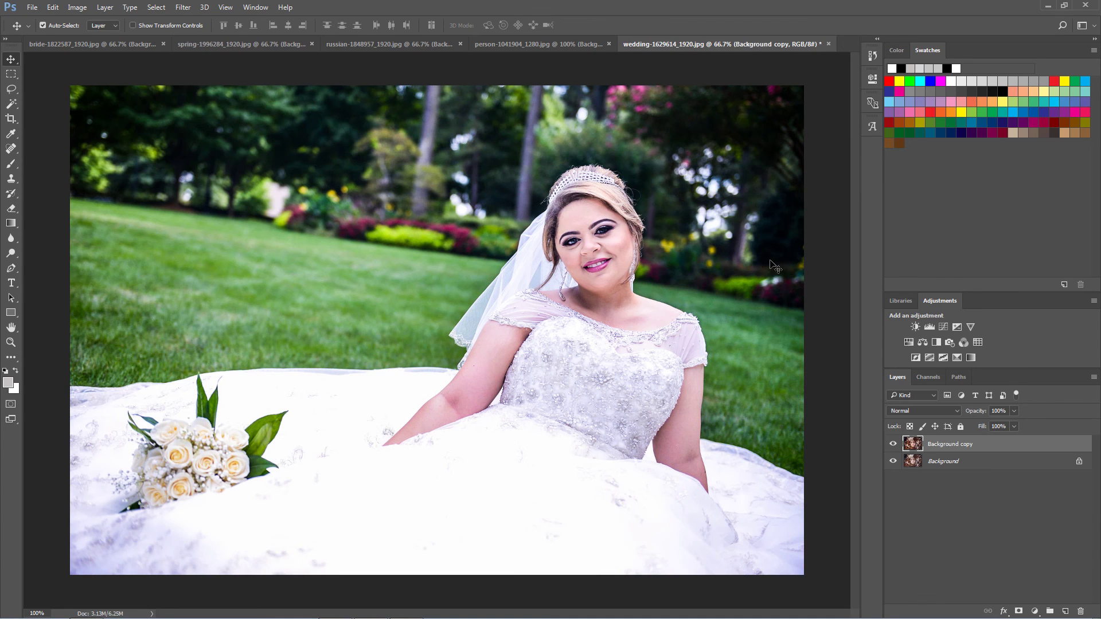
click(893, 444)
click(893, 444)
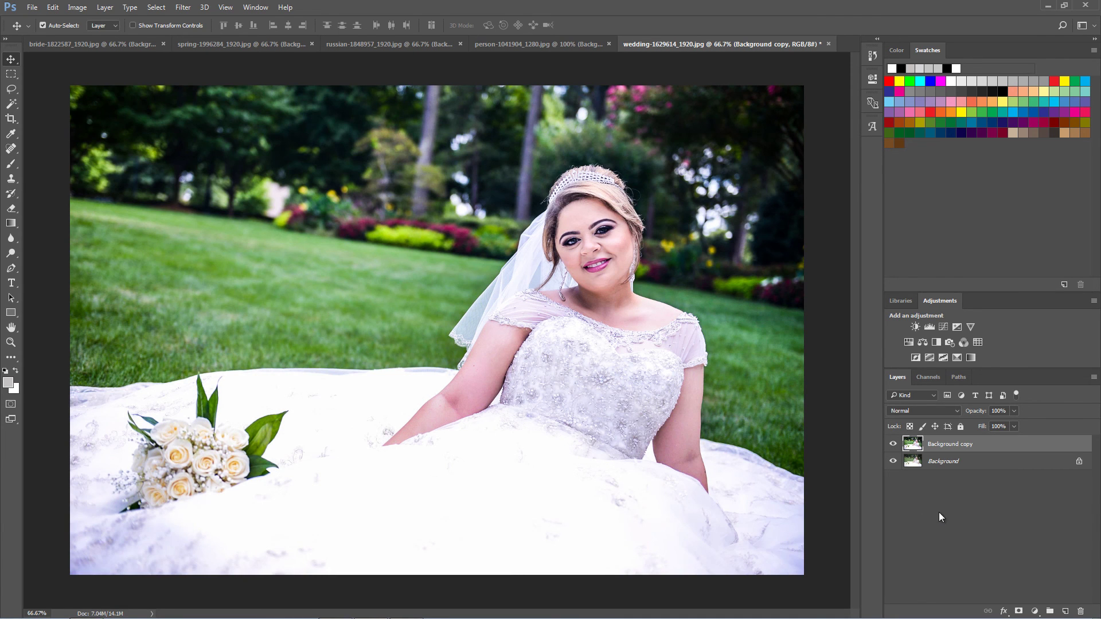